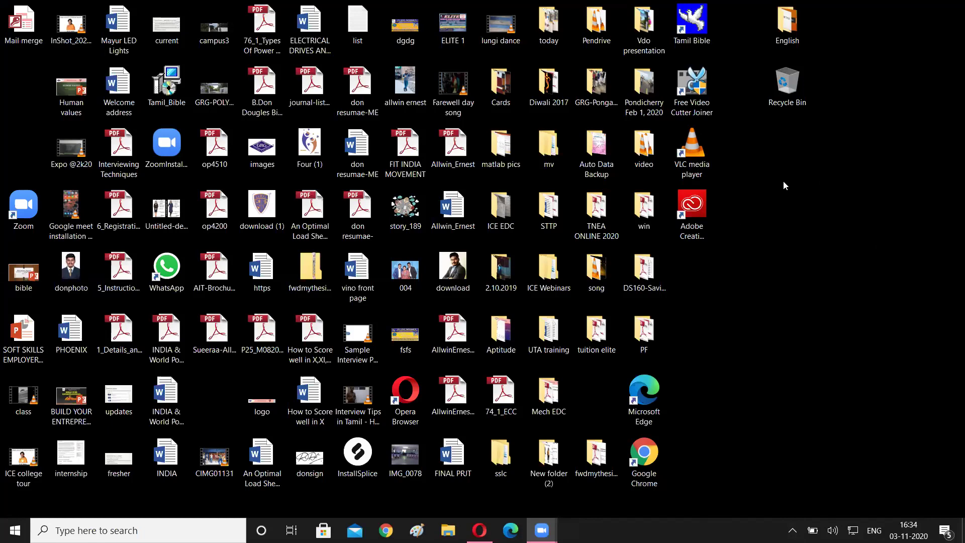
Step: Open the desktop's display settings and look over the scale, layout and resolution options
{"action": "right_click", "coordinate": [785, 185]}
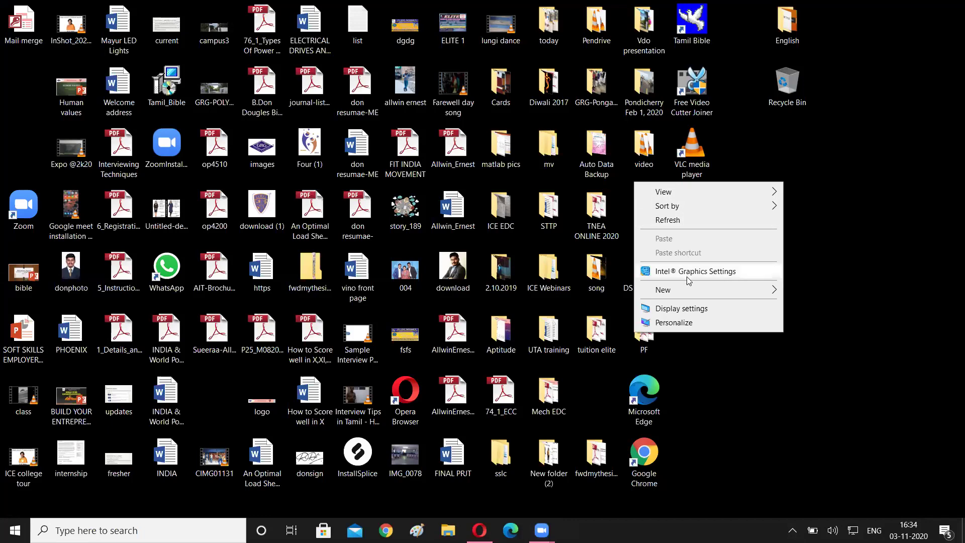
{"action": "left_click", "coordinate": [683, 313]}
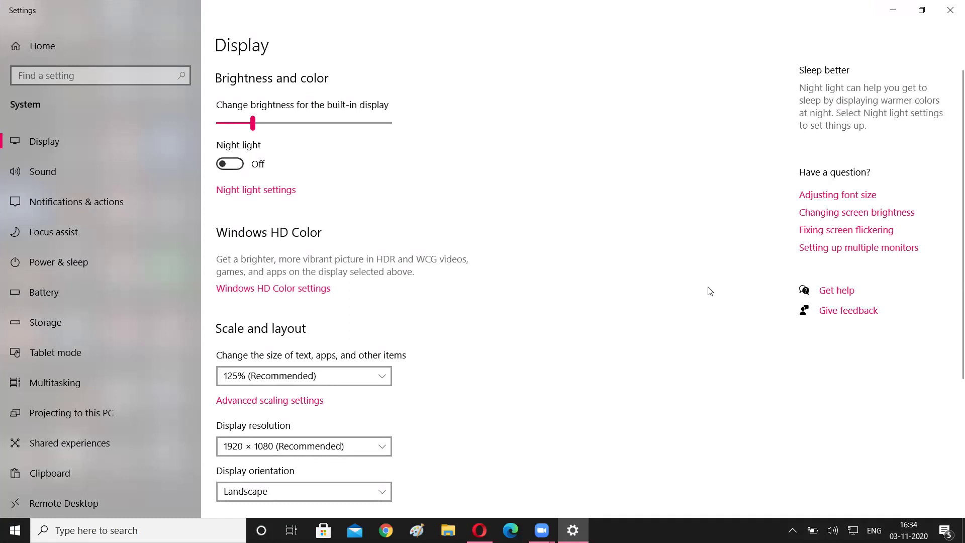
{"action": "scroll", "coordinate": [704, 288], "scroll_direction": "down", "scroll_amount": 2}
{"action": "scroll", "coordinate": [686, 276], "scroll_direction": "up", "scroll_amount": 2}
{"action": "scroll", "coordinate": [383, 248], "scroll_direction": "down", "scroll_amount": 3}
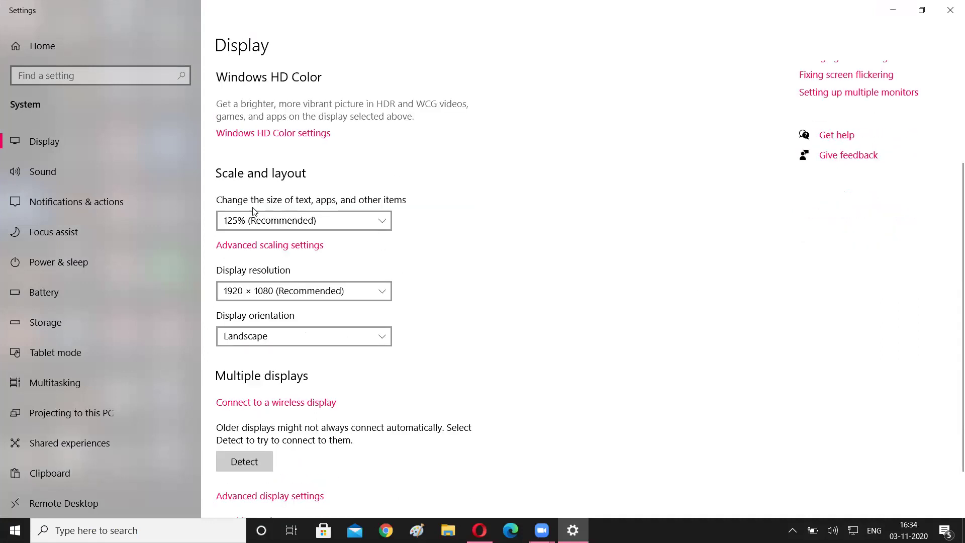
Step: Try lower display resolutions and revert to the previous display settings
{"action": "left_click", "coordinate": [372, 293]}
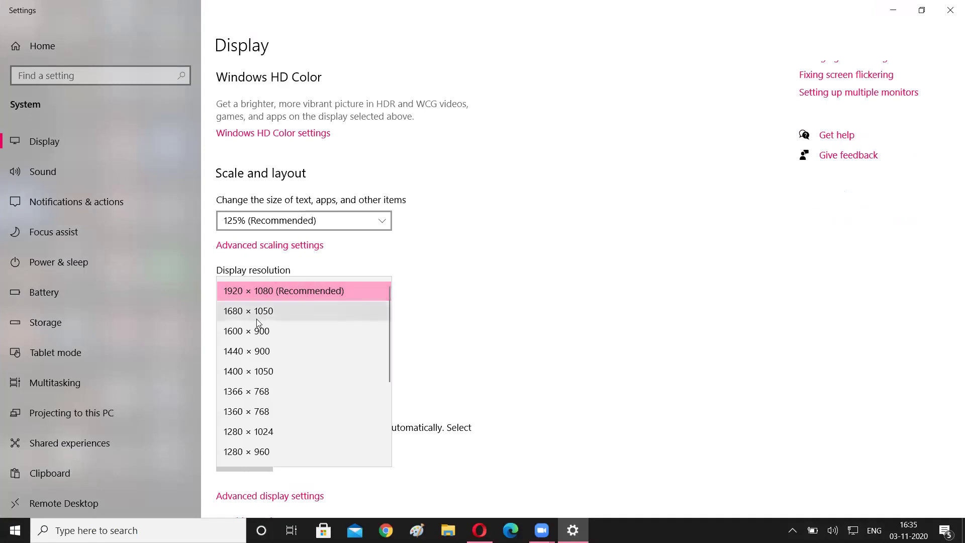
{"action": "left_click", "coordinate": [257, 446]}
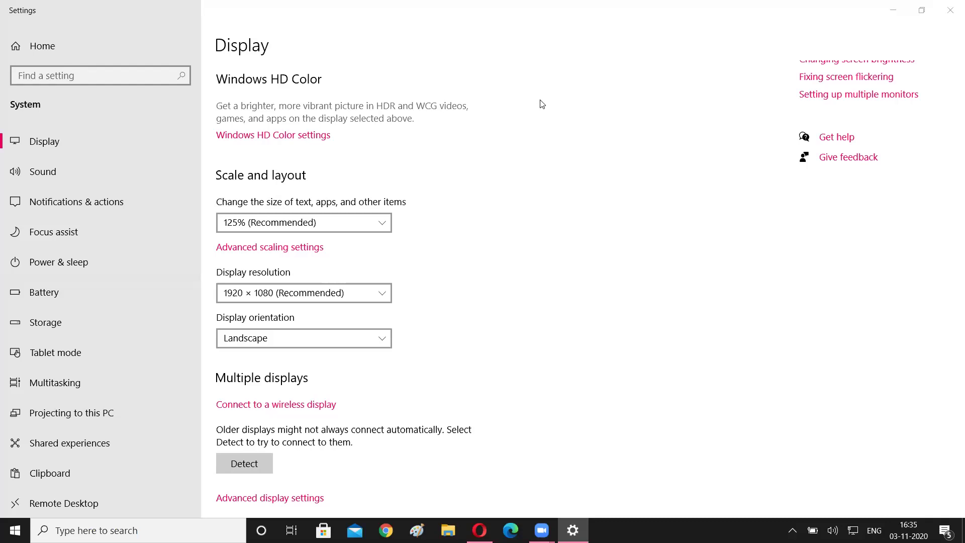
{"action": "left_click", "coordinate": [295, 300]}
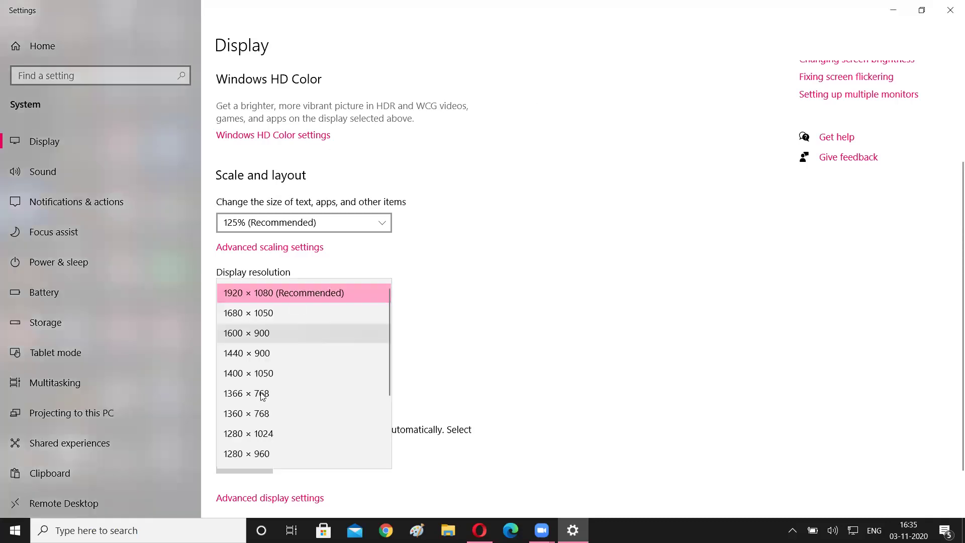
{"action": "left_click", "coordinate": [335, 396]}
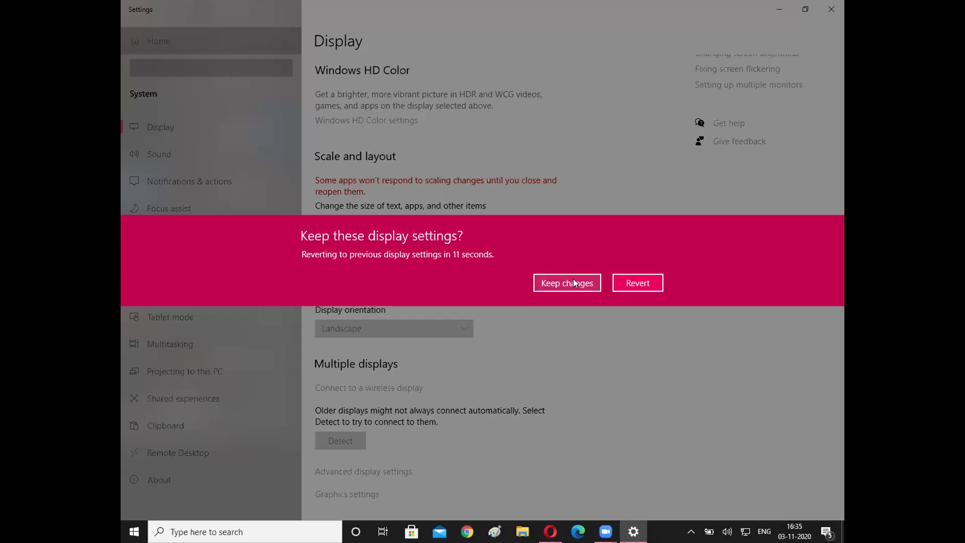
{"action": "left_click", "coordinate": [628, 285]}
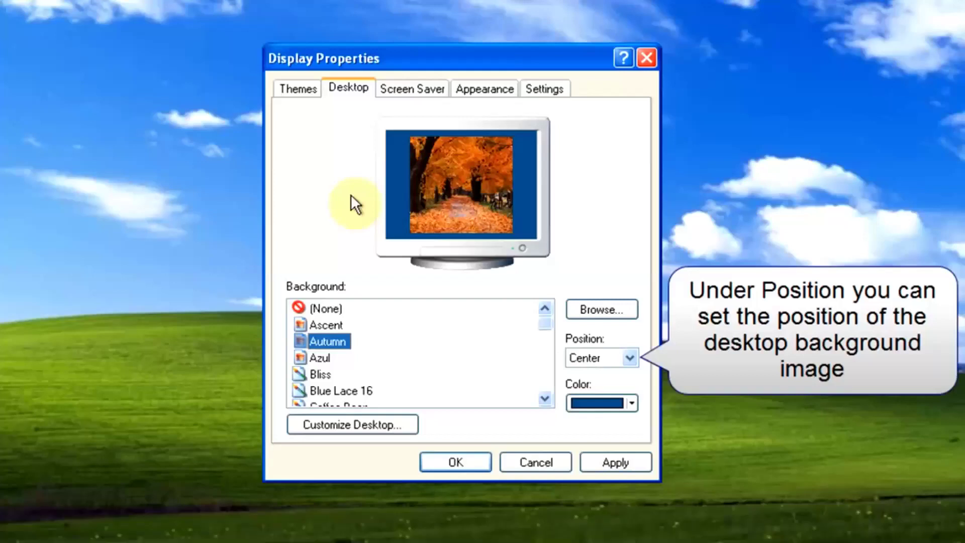
Step: Watch the tutorial video on changing the desktop background, pausing and resuming playback
{"action": "left_click", "coordinate": [757, 224]}
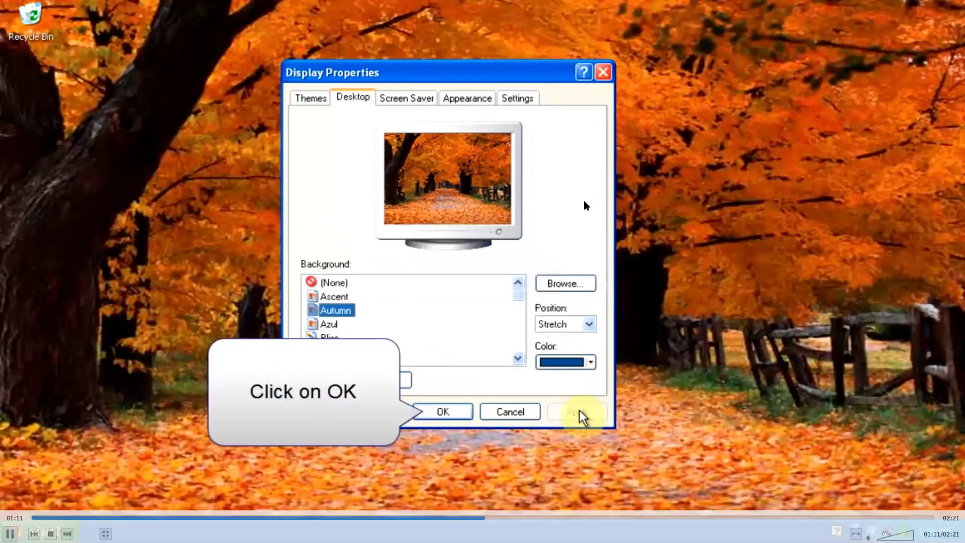
{"action": "key", "text": "space"}
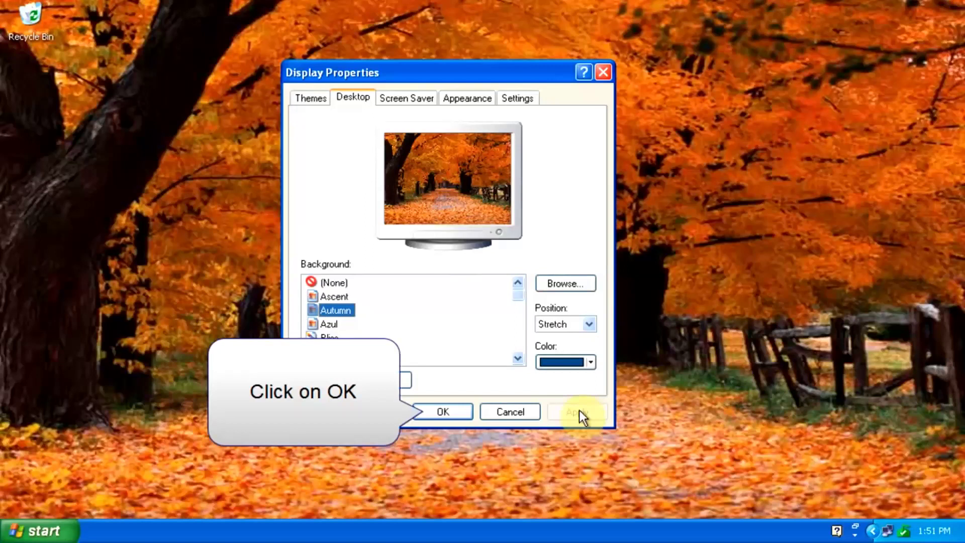
{"action": "mouse_move", "coordinate": [561, 258]}
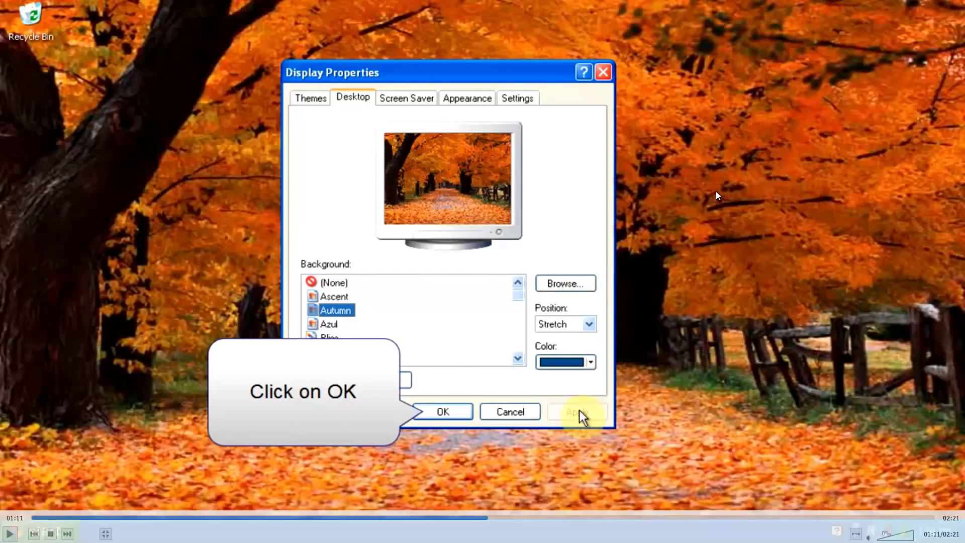
{"action": "key", "text": "space"}
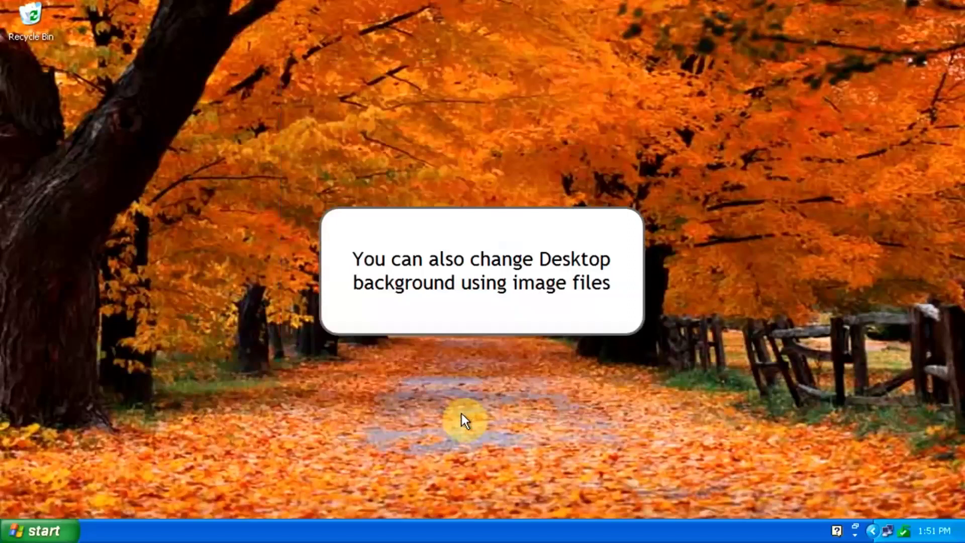
{"action": "key", "text": "space"}
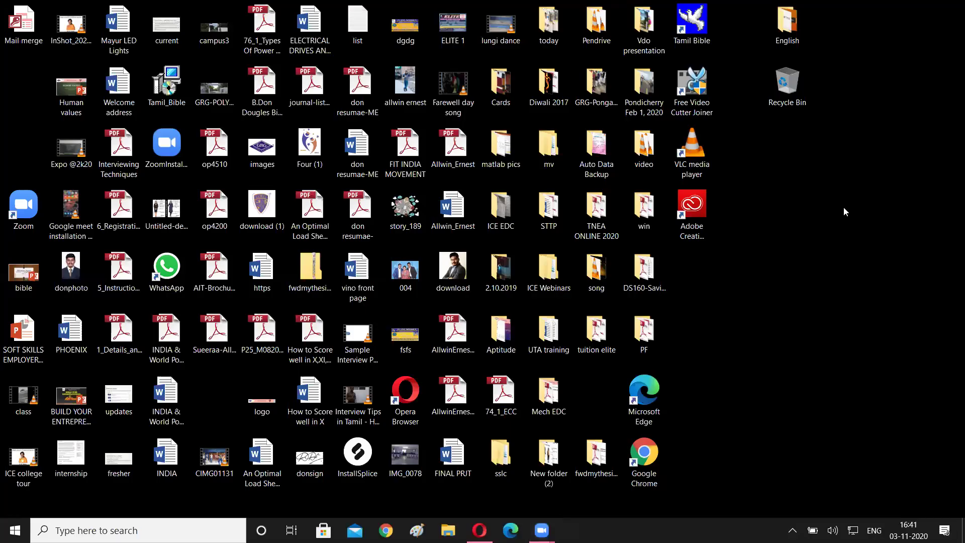
Step: Refresh the desktop and leave its context menu closed
{"action": "right_click", "coordinate": [874, 116]}
{"action": "left_click", "coordinate": [830, 154]}
{"action": "right_click", "coordinate": [795, 105]}
{"action": "left_click", "coordinate": [879, 148]}
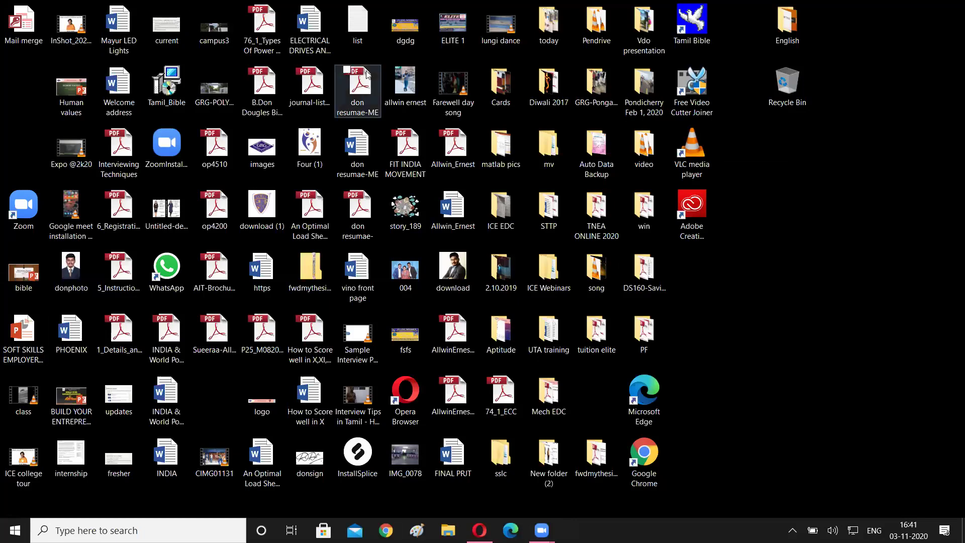
Step: Set the image dgdg on the desktop as the desktop background
{"action": "left_click", "coordinate": [402, 25]}
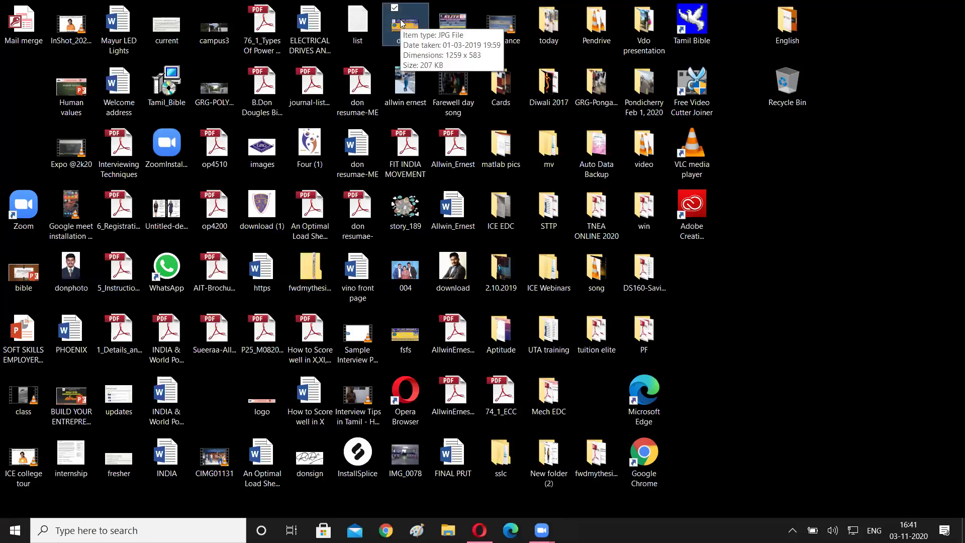
{"action": "double_click", "coordinate": [401, 21]}
{"action": "right_click", "coordinate": [401, 22]}
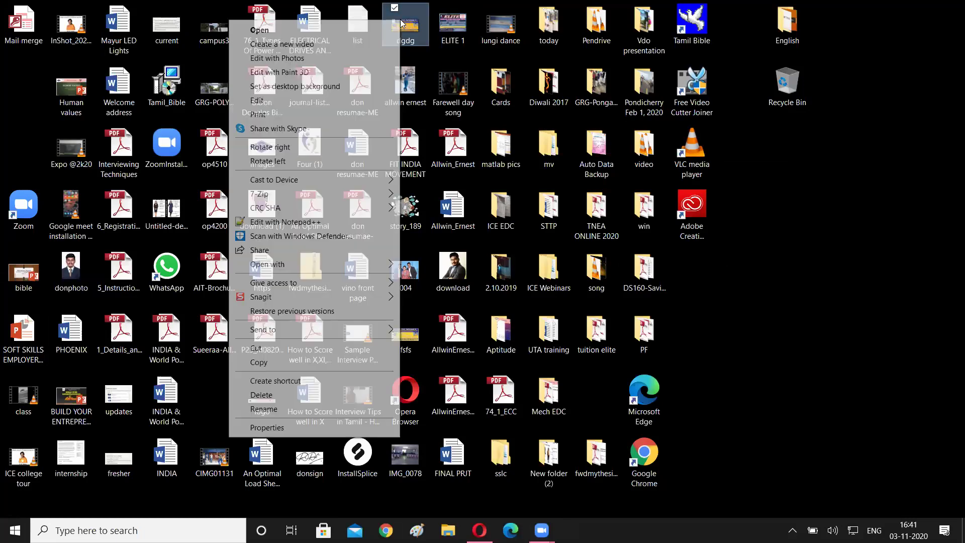
{"action": "left_click", "coordinate": [338, 86]}
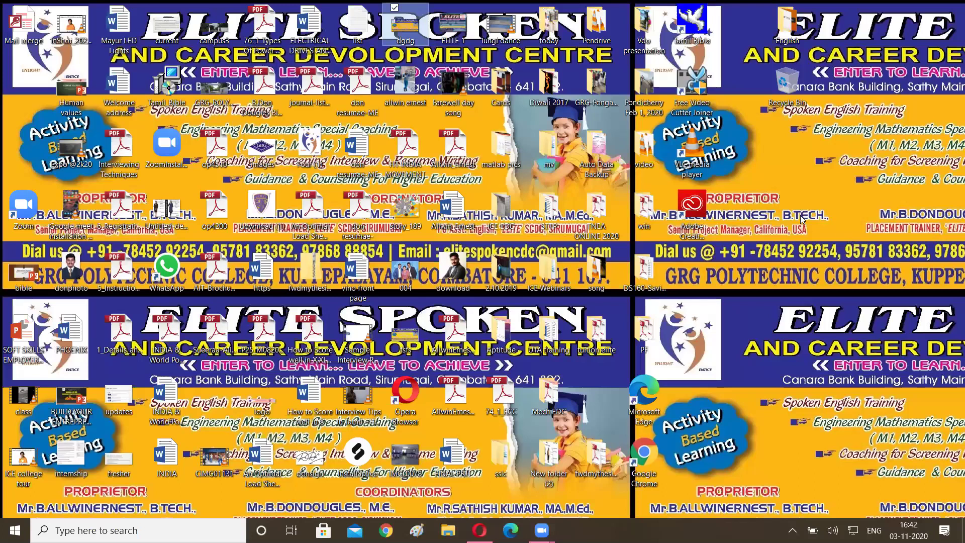
Step: Change the desktop background type to Solid color in the personalization settings and close the settings window
{"action": "right_click", "coordinate": [821, 175]}
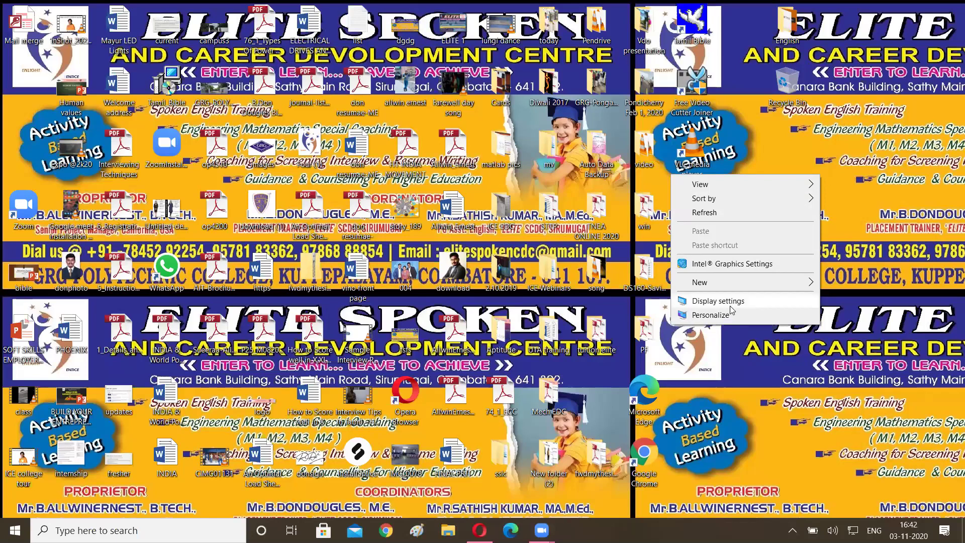
{"action": "left_click", "coordinate": [710, 315]}
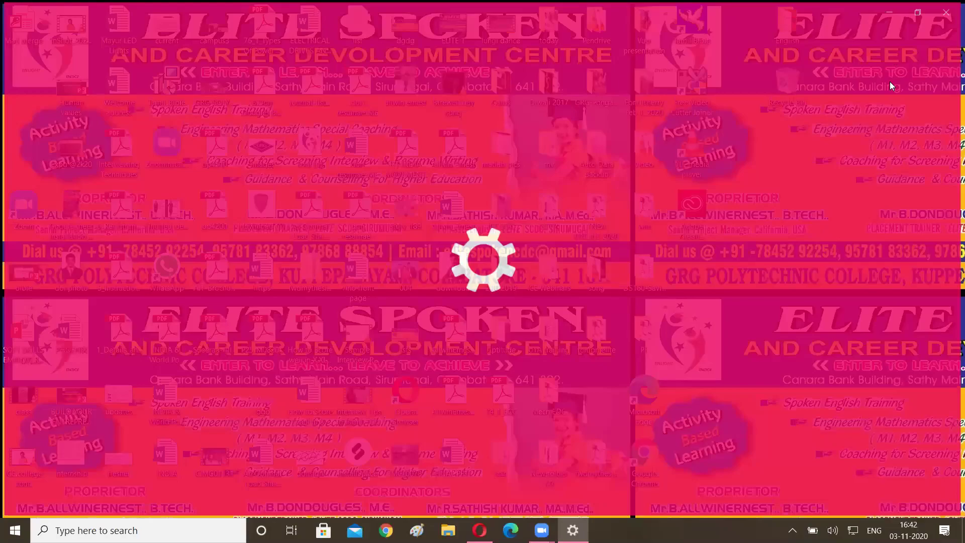
{"action": "left_click", "coordinate": [889, 12]}
{"action": "left_click", "coordinate": [592, 519]}
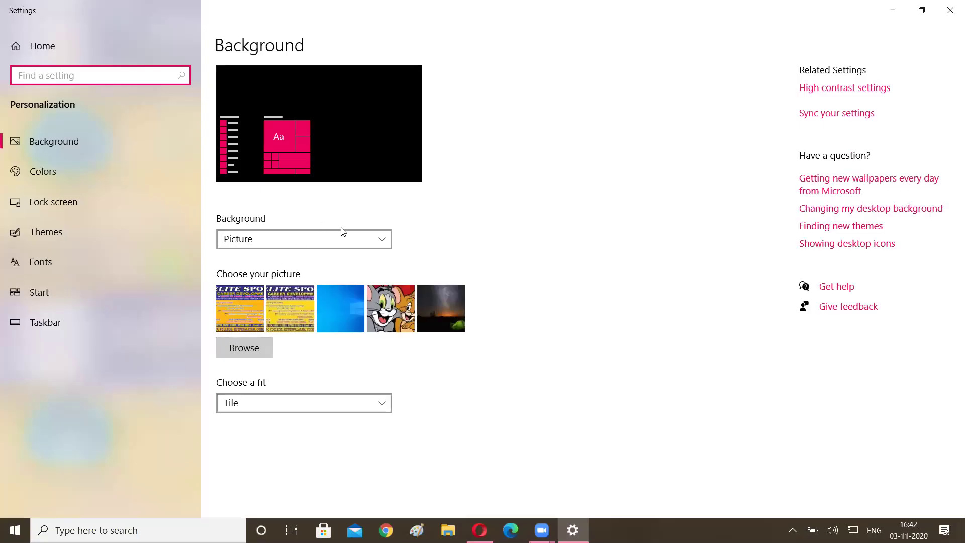
{"action": "left_click", "coordinate": [360, 239]}
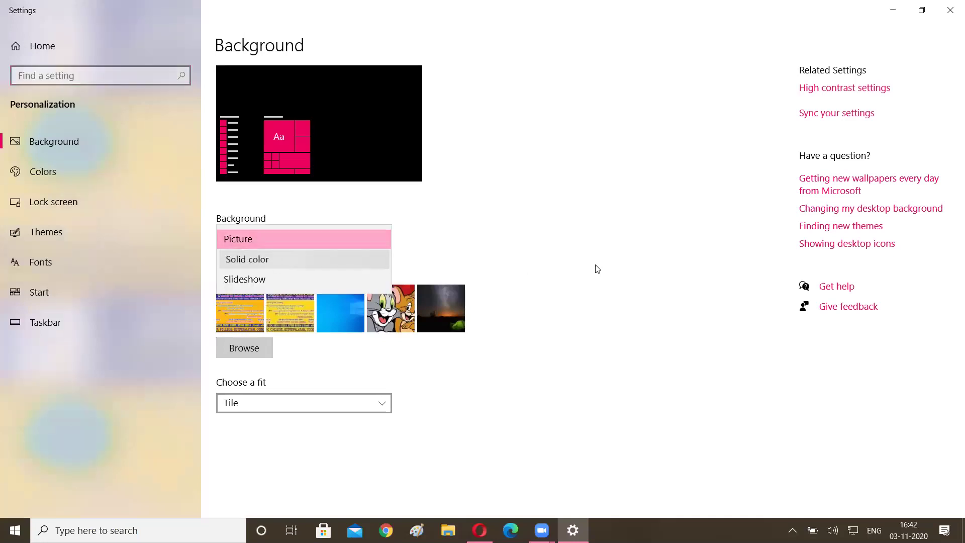
{"action": "key", "text": "Return"}
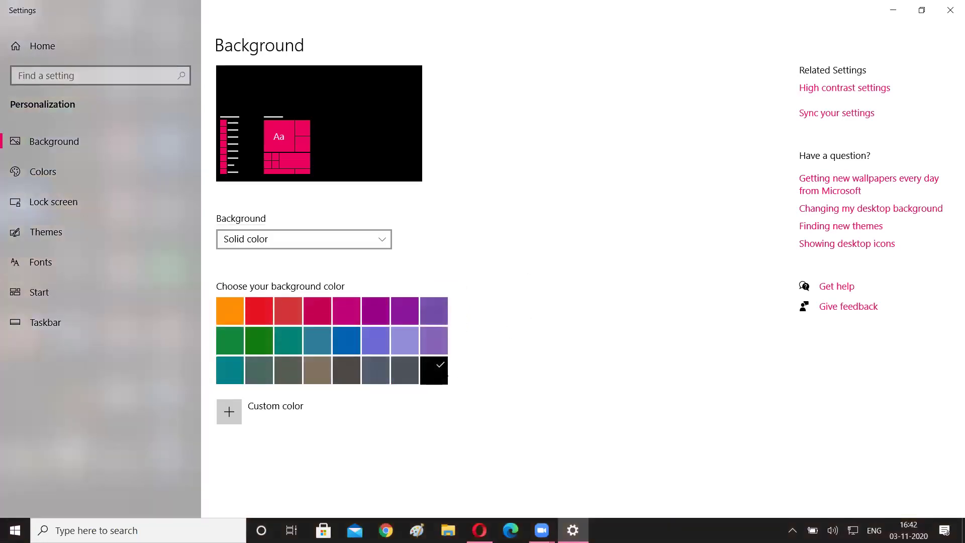
{"action": "left_click", "coordinate": [950, 10]}
Step: Refresh the desktop twice
{"action": "right_click", "coordinate": [692, 199]}
{"action": "left_click", "coordinate": [793, 238]}
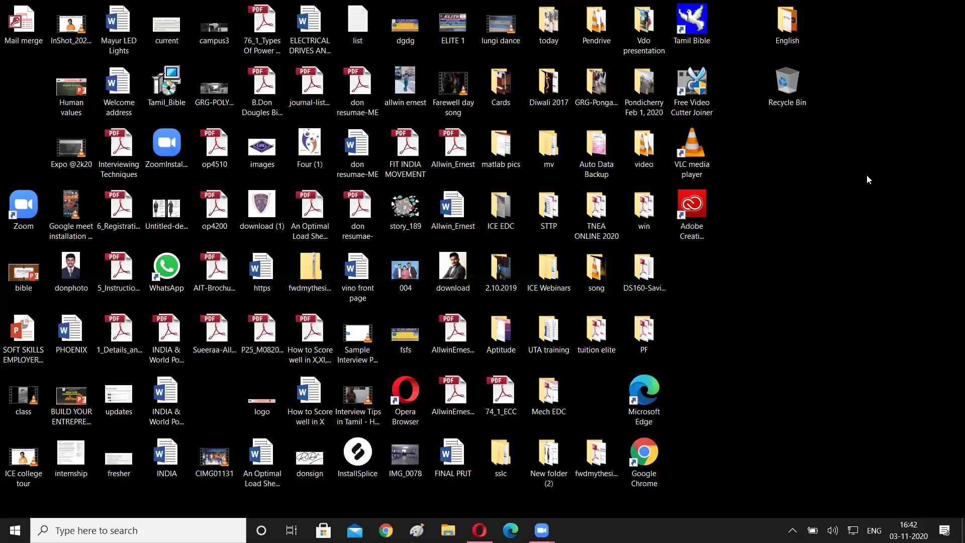
{"action": "right_click", "coordinate": [866, 141]}
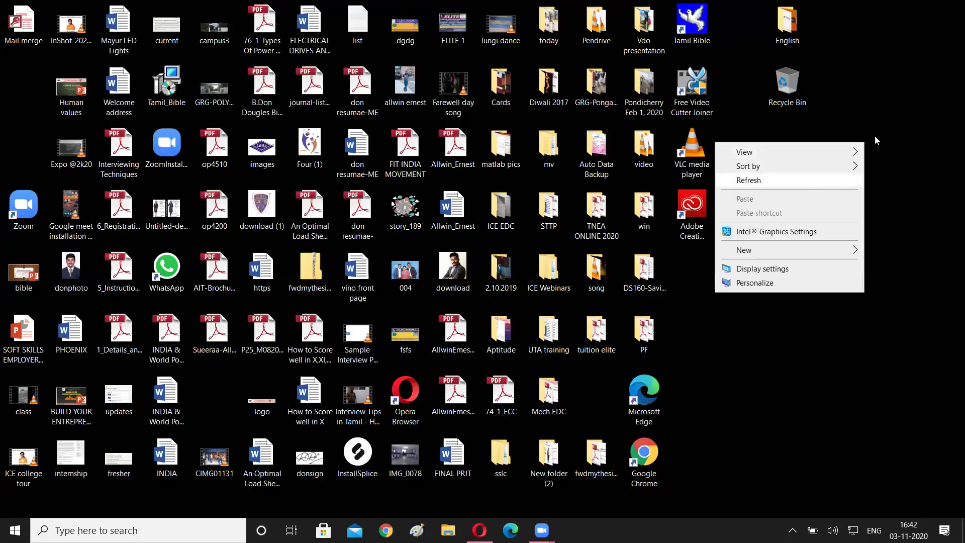
{"action": "left_click", "coordinate": [814, 180]}
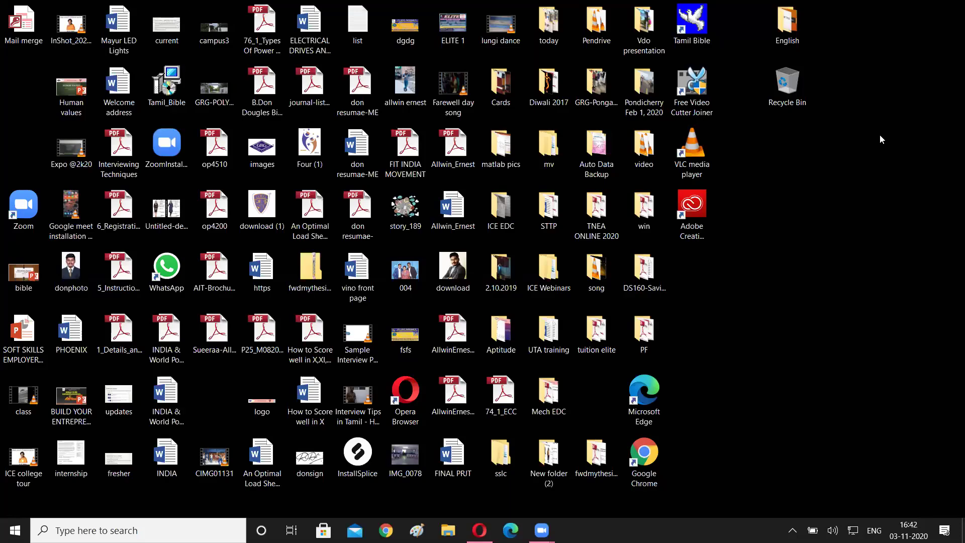
Step: Create a new folder named GRG in an empty area of the desktop
{"action": "right_click", "coordinate": [814, 207]}
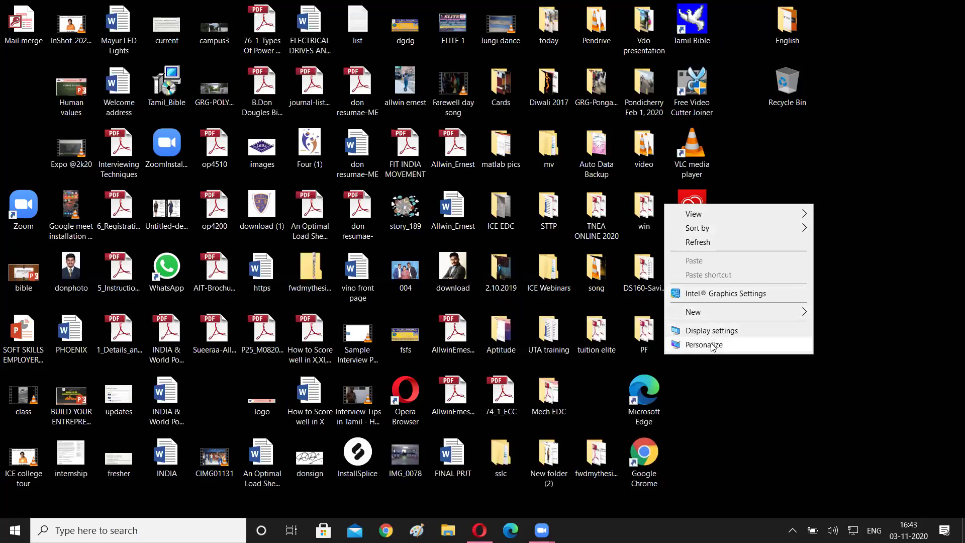
{"action": "mouse_move", "coordinate": [713, 314]}
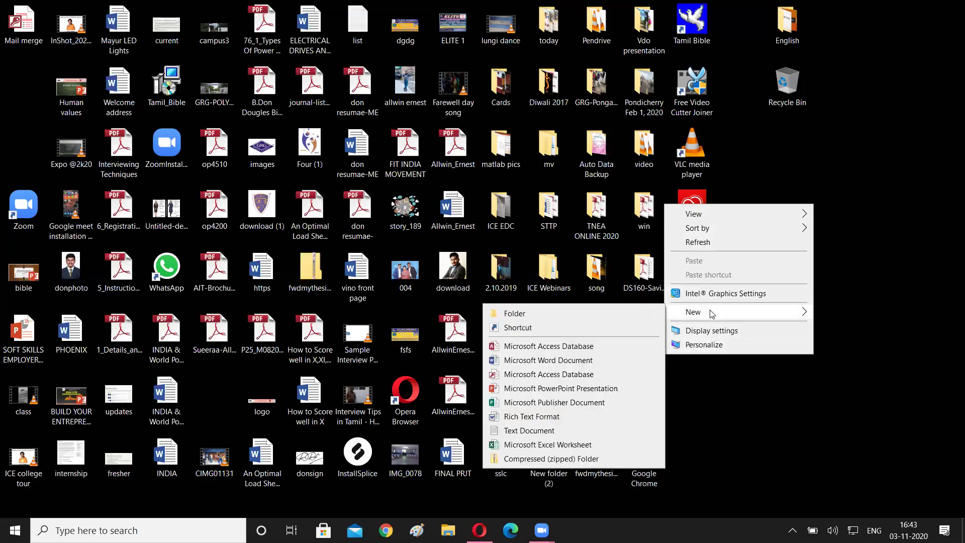
{"action": "left_click", "coordinate": [648, 316]}
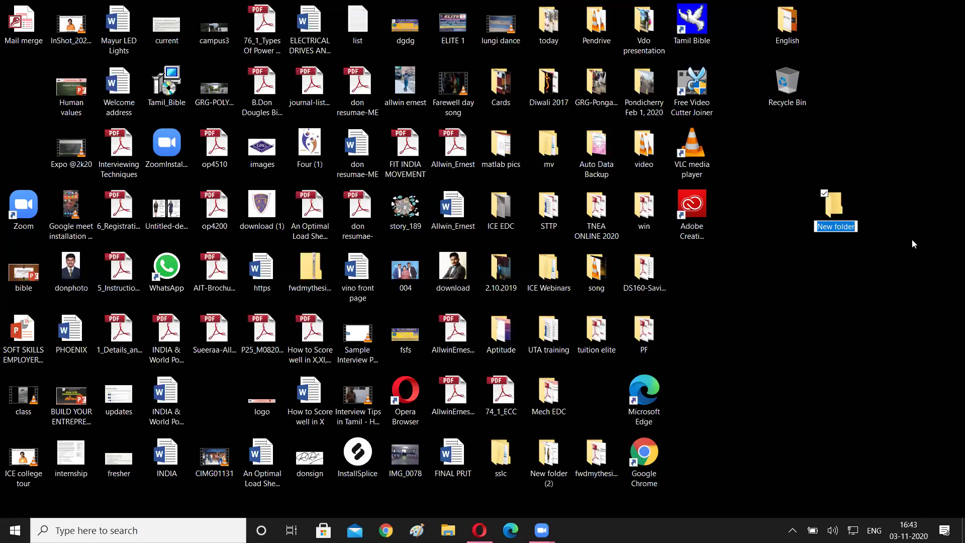
{"action": "type", "text": "GRG"}
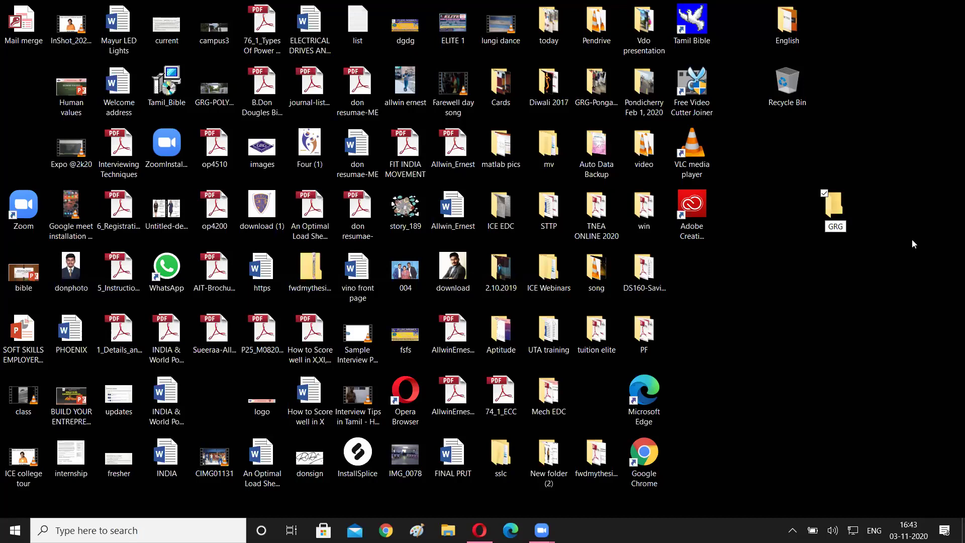
{"action": "key", "text": "Return"}
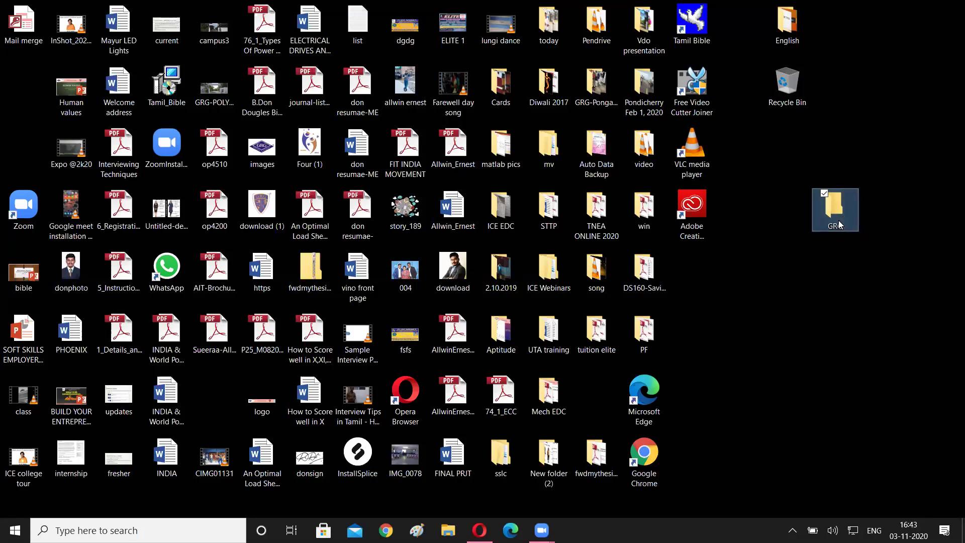
{"action": "left_click", "coordinate": [849, 271]}
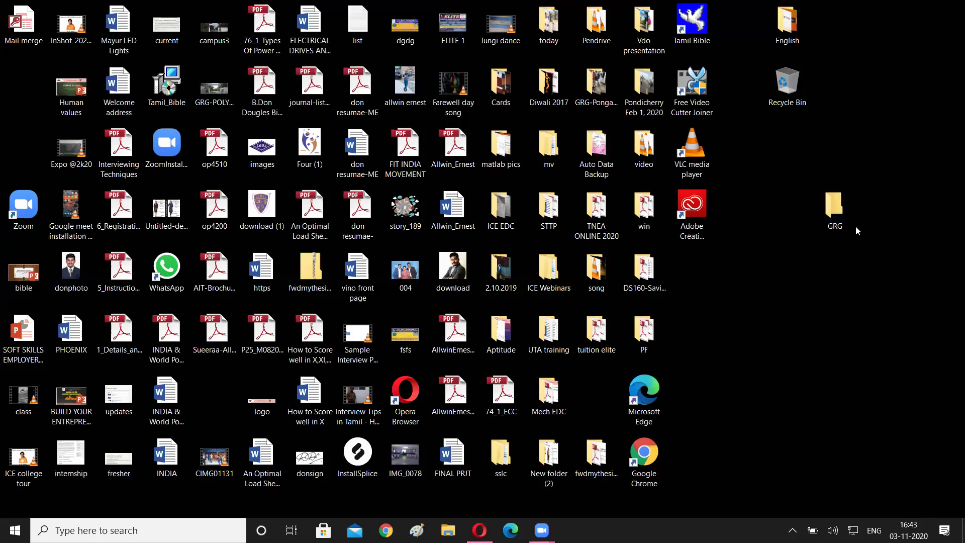
Step: Create another desktop folder named ICE II year below the GRG folder
{"action": "right_click", "coordinate": [870, 259]}
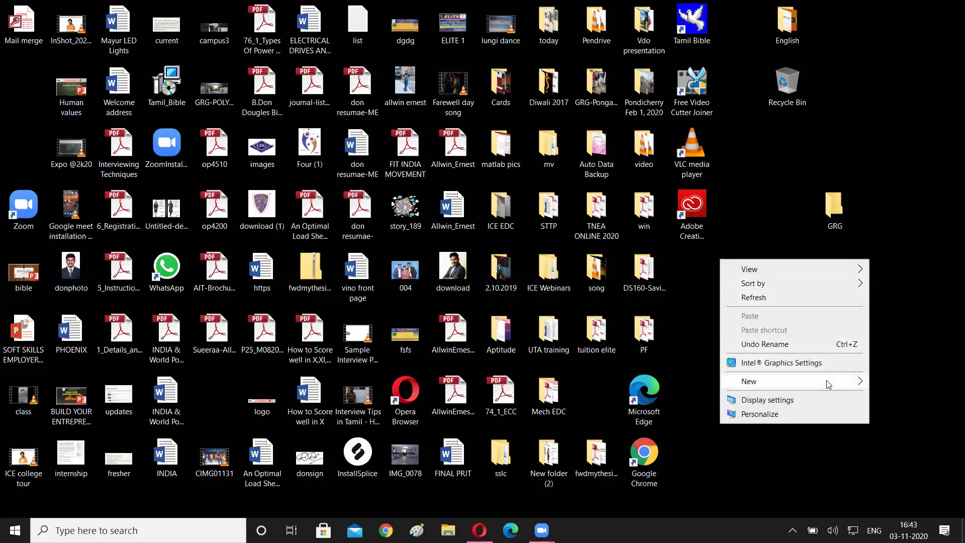
{"action": "mouse_move", "coordinate": [828, 385]}
{"action": "left_click", "coordinate": [698, 384]}
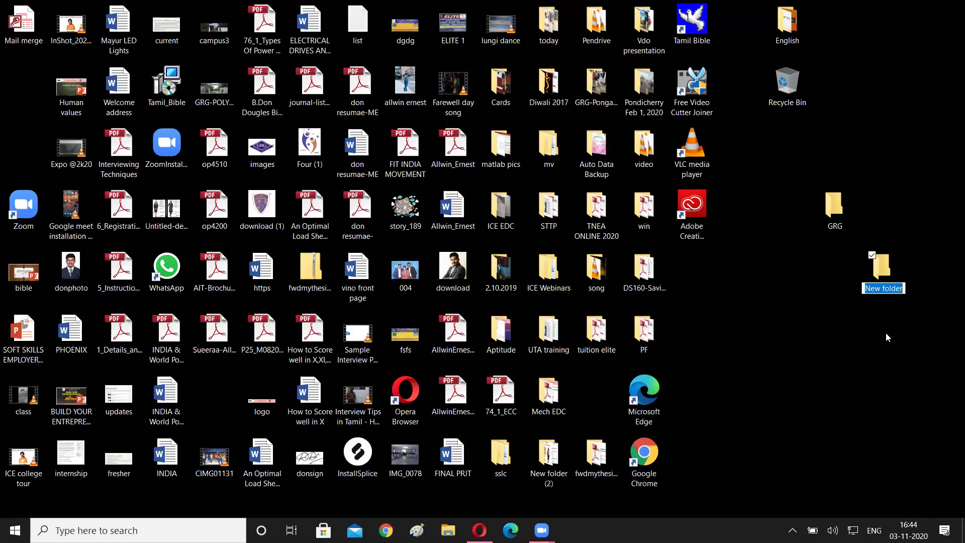
{"action": "type", "text": "ICE II year"}
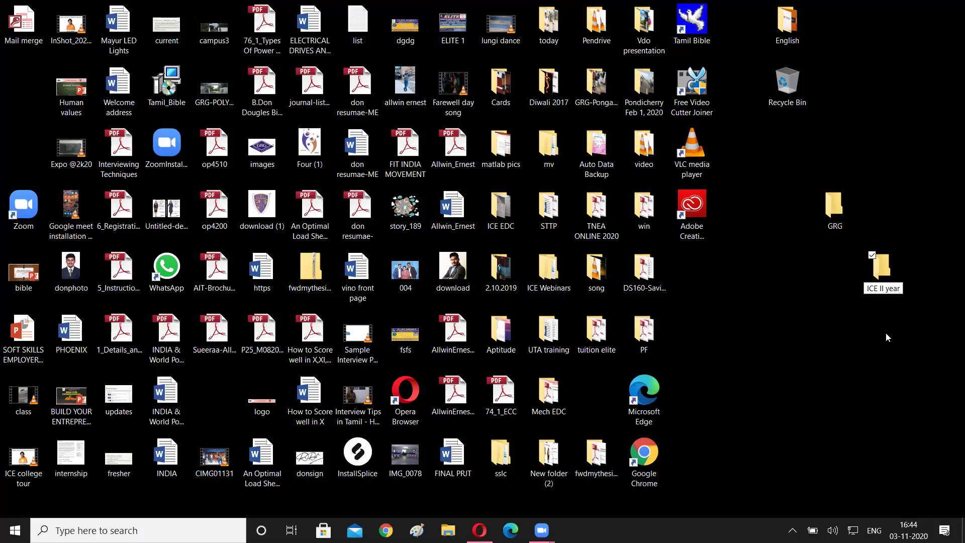
{"action": "left_click", "coordinate": [894, 325]}
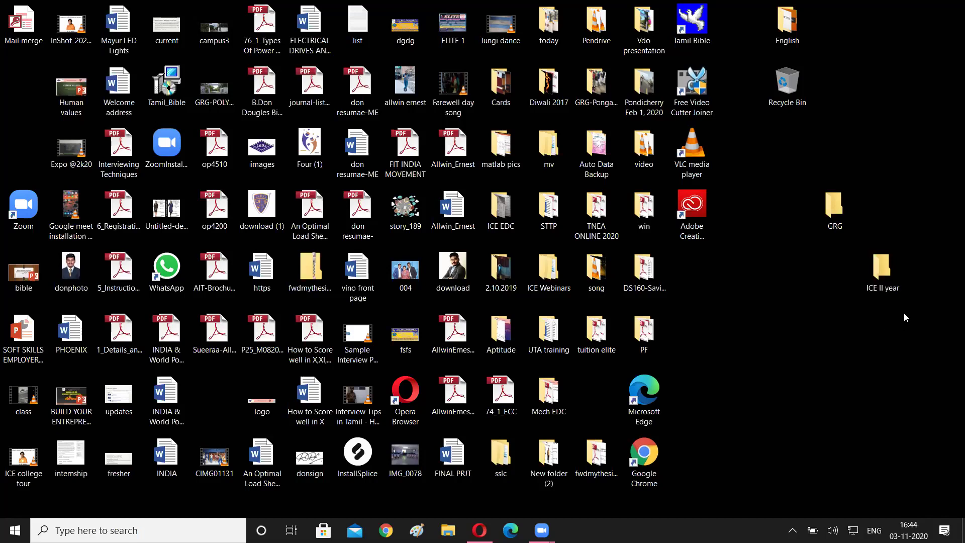
Step: Move the ICE II year desktop folder into the GRG folder
{"action": "left_click", "coordinate": [883, 269]}
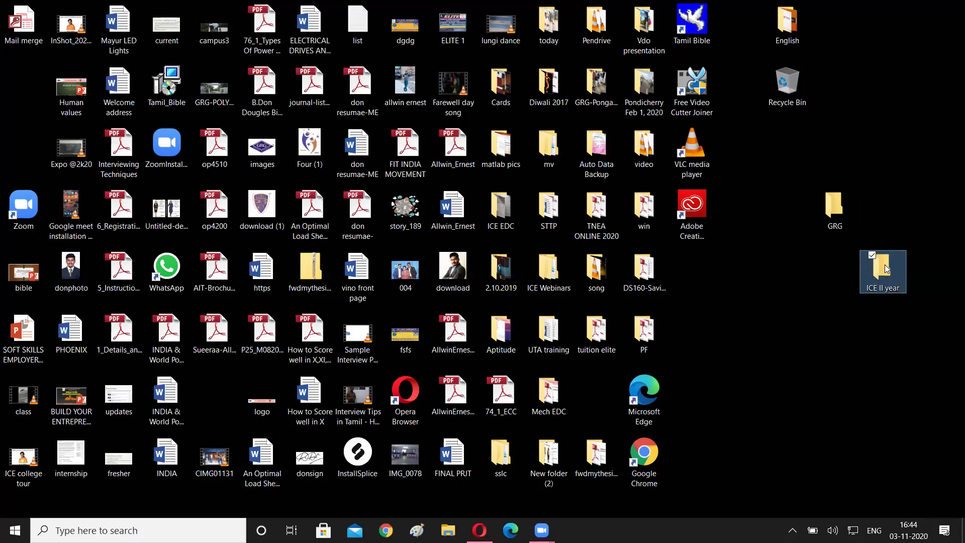
{"action": "left_click_drag", "start_coordinate": [885, 264], "coordinate": [914, 96]}
{"action": "mouse_move", "coordinate": [904, 132]}
{"action": "left_mouse_down"}
{"action": "mouse_move", "coordinate": [923, 231]}
{"action": "mouse_move", "coordinate": [924, 203]}
{"action": "mouse_move", "coordinate": [887, 131]}
{"action": "mouse_move", "coordinate": [917, 128]}
{"action": "mouse_move", "coordinate": [886, 125]}
{"action": "mouse_move", "coordinate": [895, 110]}
{"action": "mouse_move", "coordinate": [874, 101]}
{"action": "mouse_move", "coordinate": [917, 149]}
{"action": "mouse_move", "coordinate": [866, 106]}
{"action": "mouse_move", "coordinate": [923, 166]}
{"action": "mouse_move", "coordinate": [905, 150]}
{"action": "mouse_move", "coordinate": [912, 142]}
{"action": "left_mouse_up"}
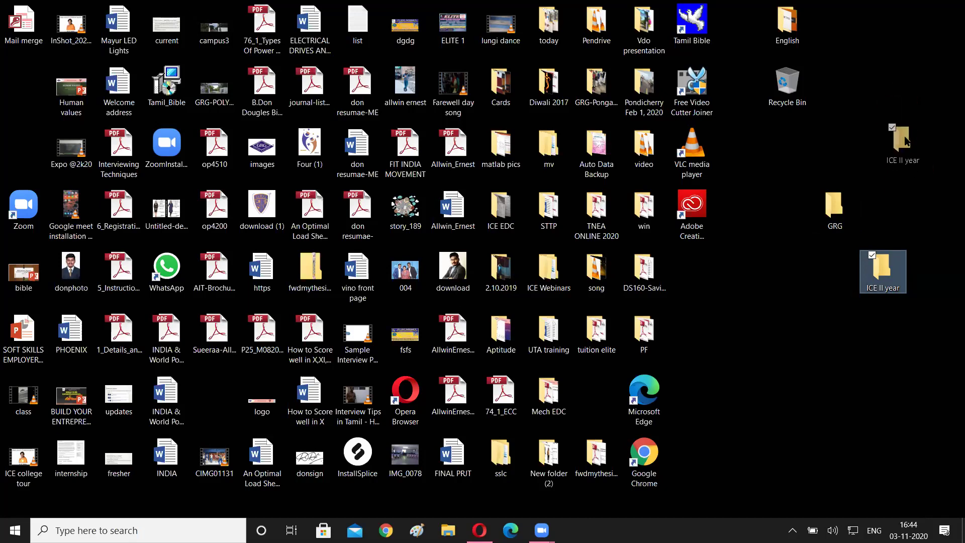
{"action": "left_click_drag", "start_coordinate": [906, 139], "coordinate": [894, 170]}
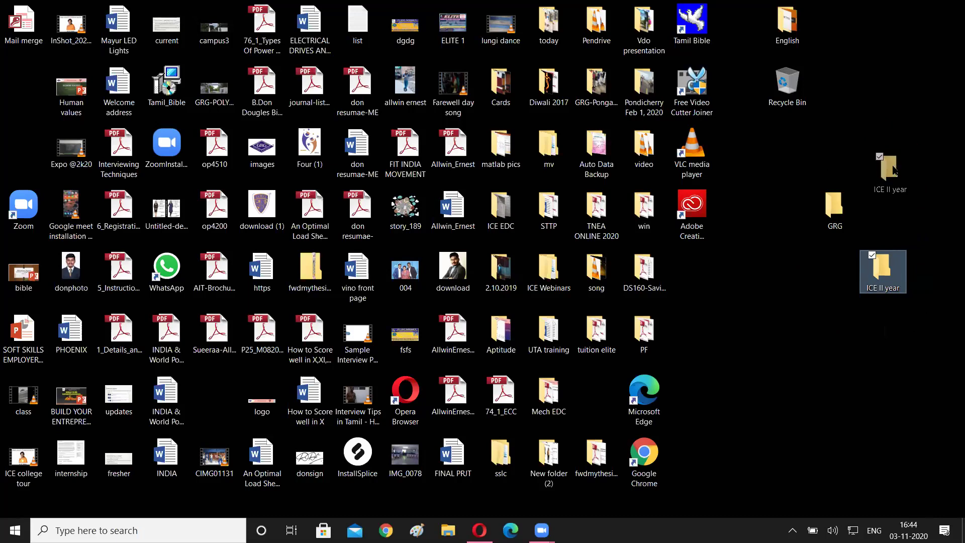
{"action": "left_click_drag", "start_coordinate": [894, 171], "coordinate": [894, 171]}
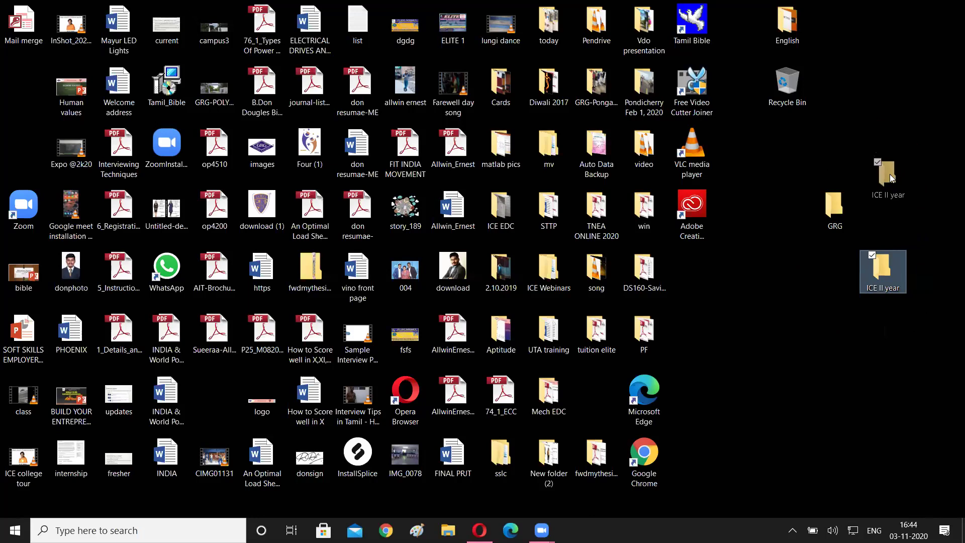
{"action": "left_click_drag", "start_coordinate": [852, 198], "coordinate": [838, 201]}
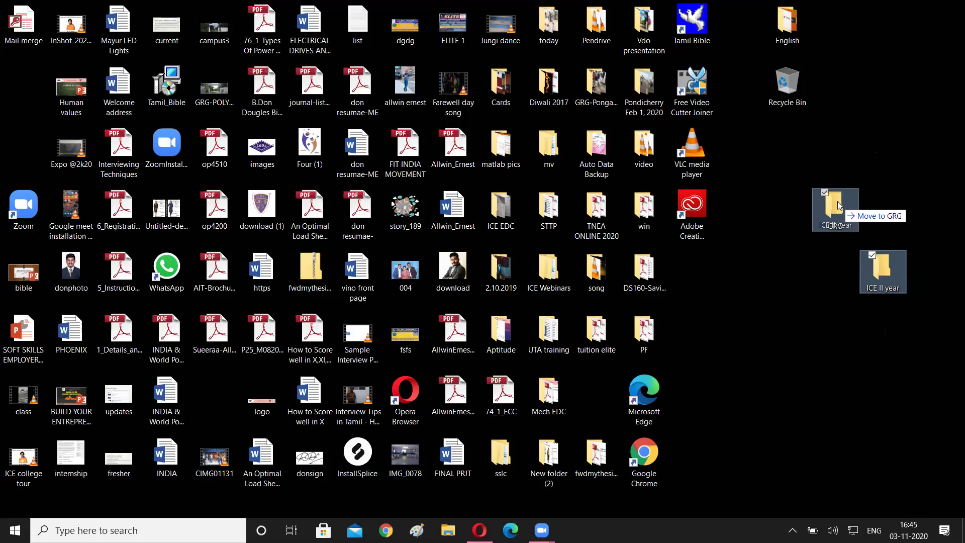
{"action": "left_click_drag", "start_coordinate": [837, 202], "coordinate": [837, 201]}
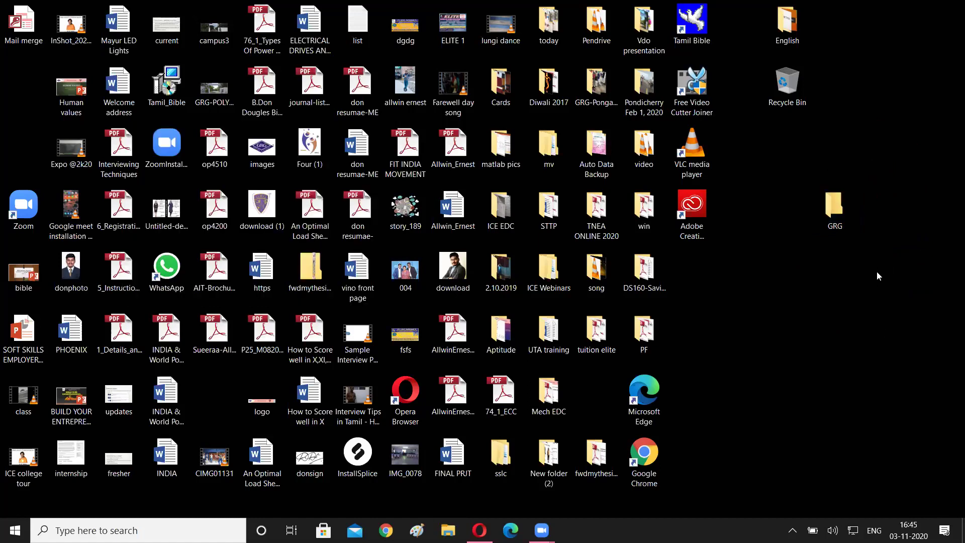
Step: Open the GRG folder twice to check its contents, closing its window each time
{"action": "mouse_move", "coordinate": [838, 215]}
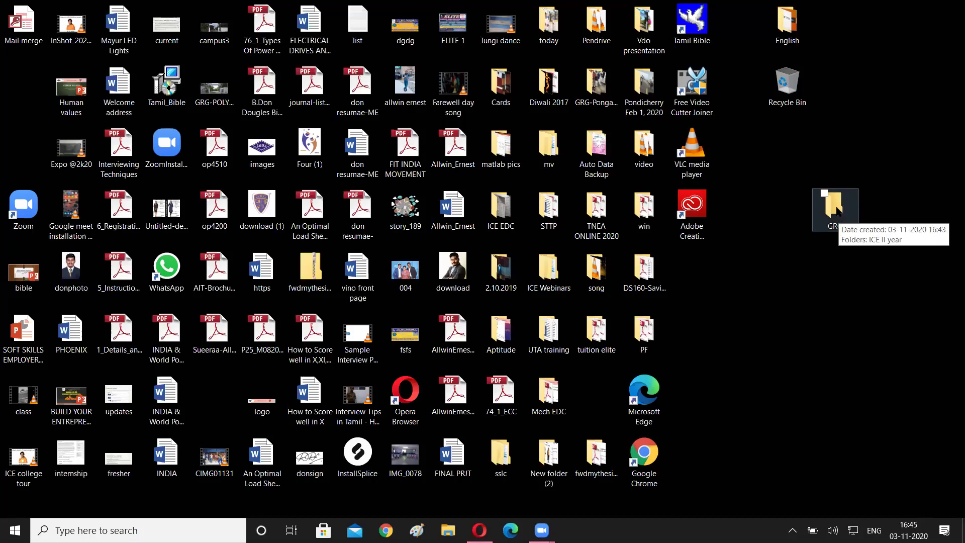
{"action": "double_click", "coordinate": [837, 211]}
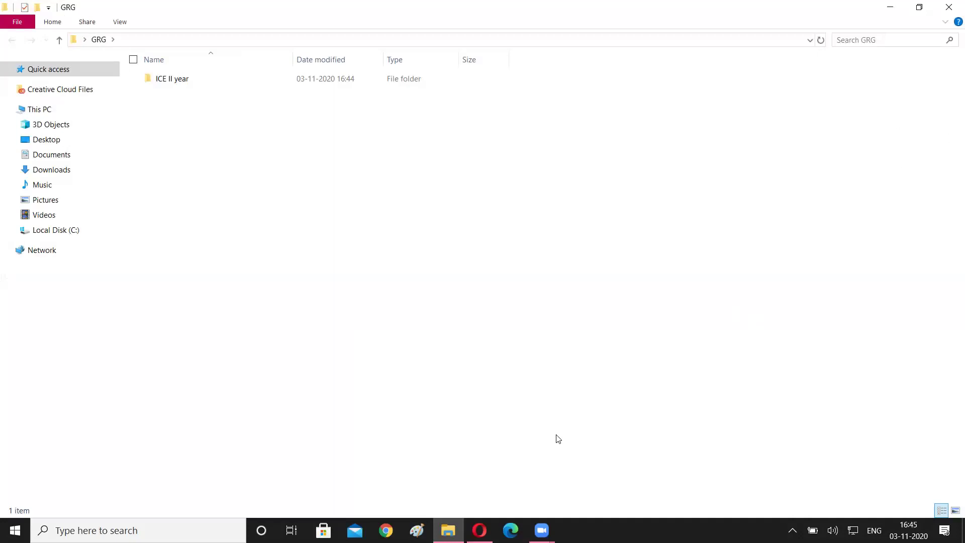
{"action": "left_click", "coordinate": [950, 7]}
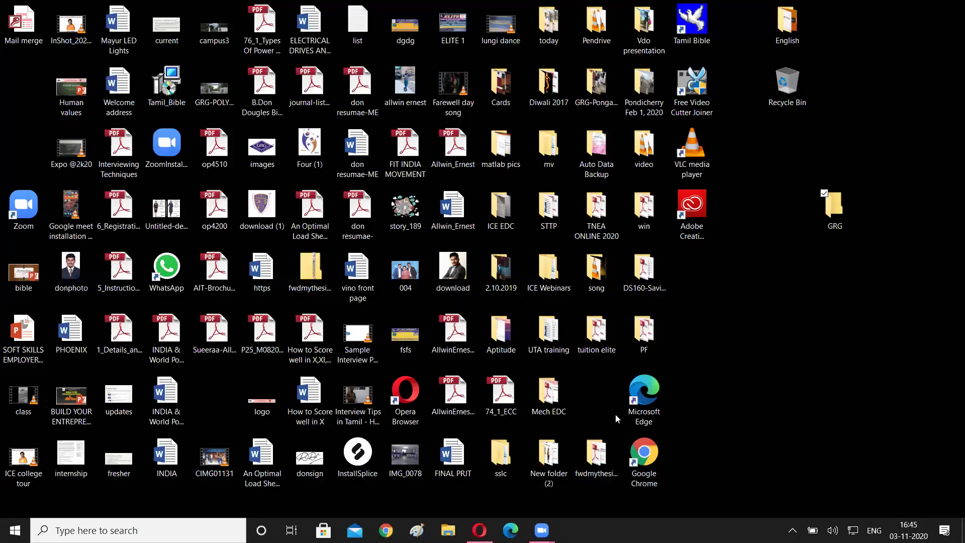
{"action": "left_click", "coordinate": [829, 209]}
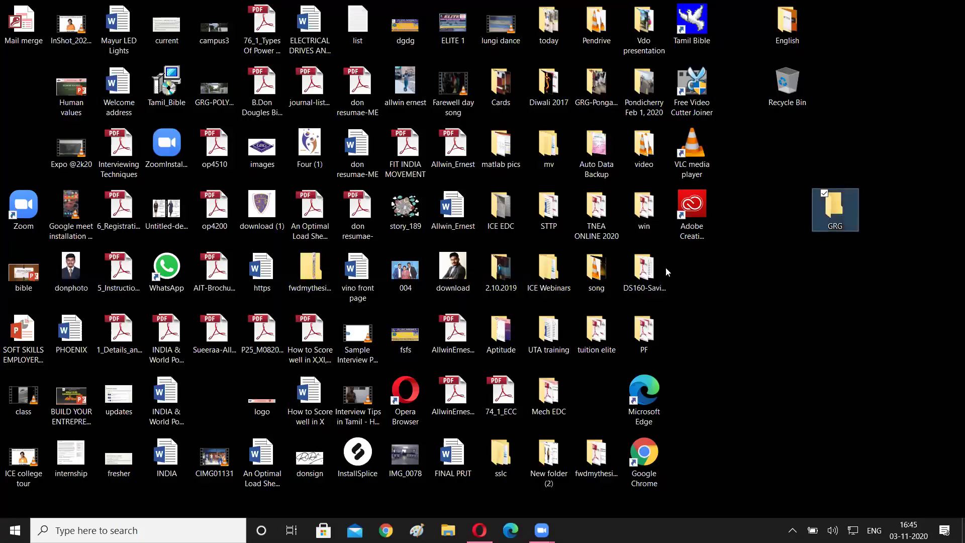
{"action": "key", "text": "Return"}
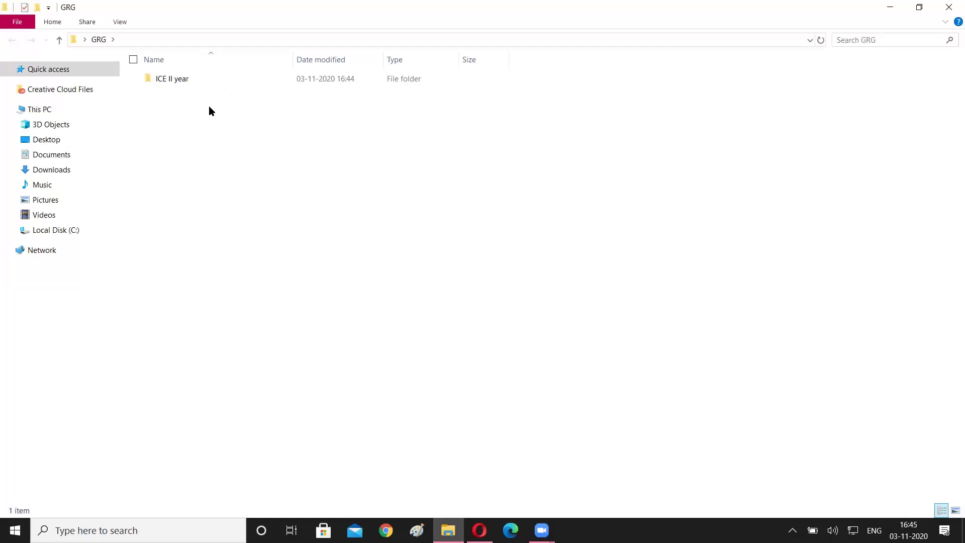
{"action": "left_click", "coordinate": [949, 7]}
Step: Create a new desktop folder named II year and move it into the GRG folder
{"action": "right_click", "coordinate": [901, 276]}
{"action": "mouse_move", "coordinate": [785, 394]}
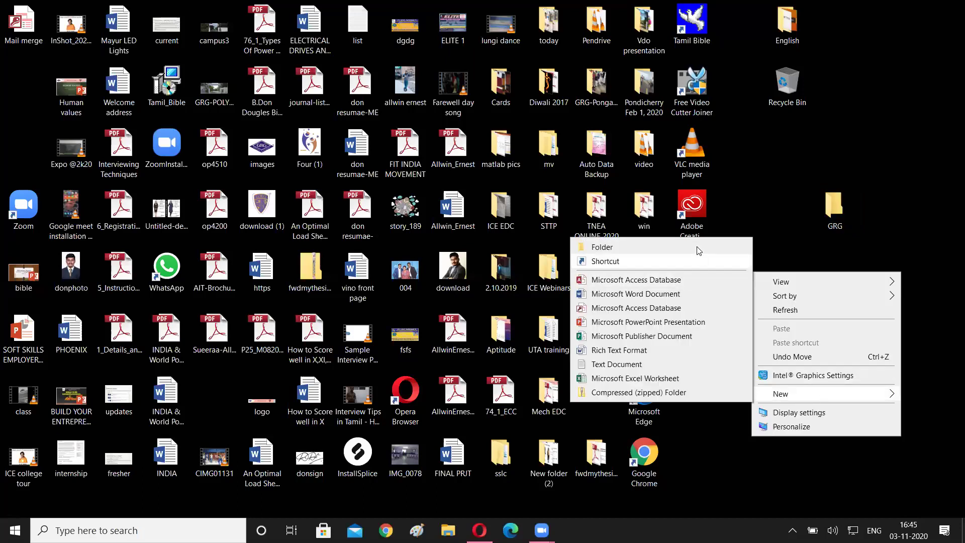
{"action": "left_click", "coordinate": [698, 251]}
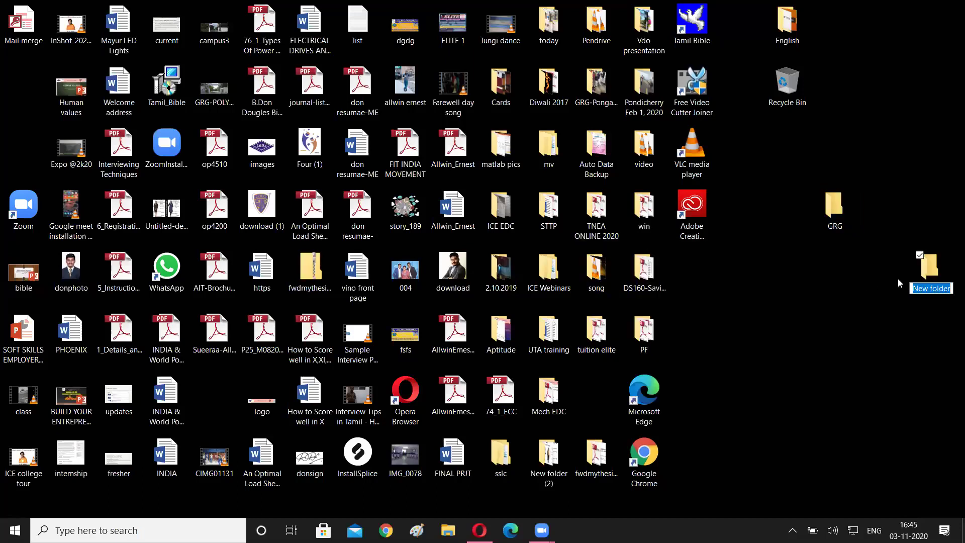
{"action": "type", "text": "II year"}
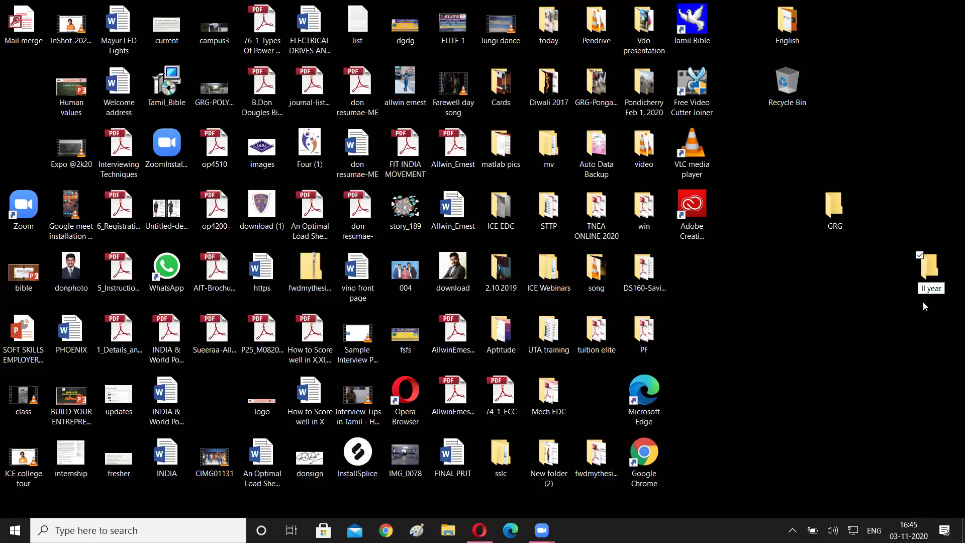
{"action": "key", "text": "Return"}
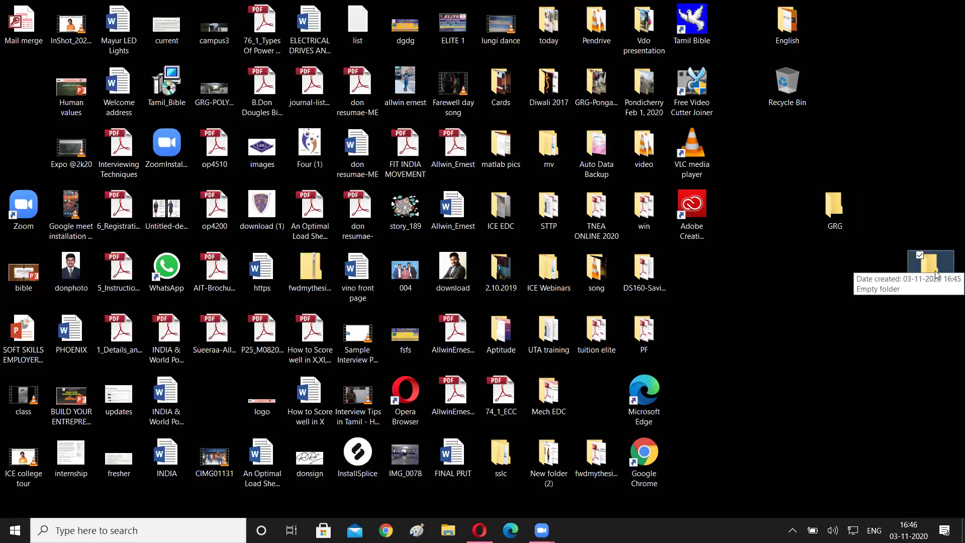
{"action": "left_click_drag", "start_coordinate": [932, 263], "coordinate": [835, 199]}
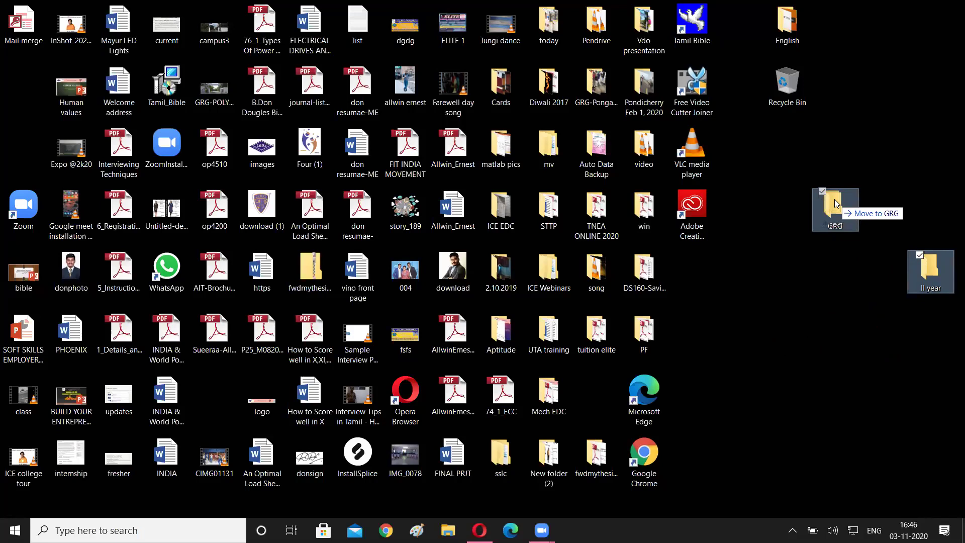
{"action": "left_click_drag", "start_coordinate": [835, 199], "coordinate": [835, 199]}
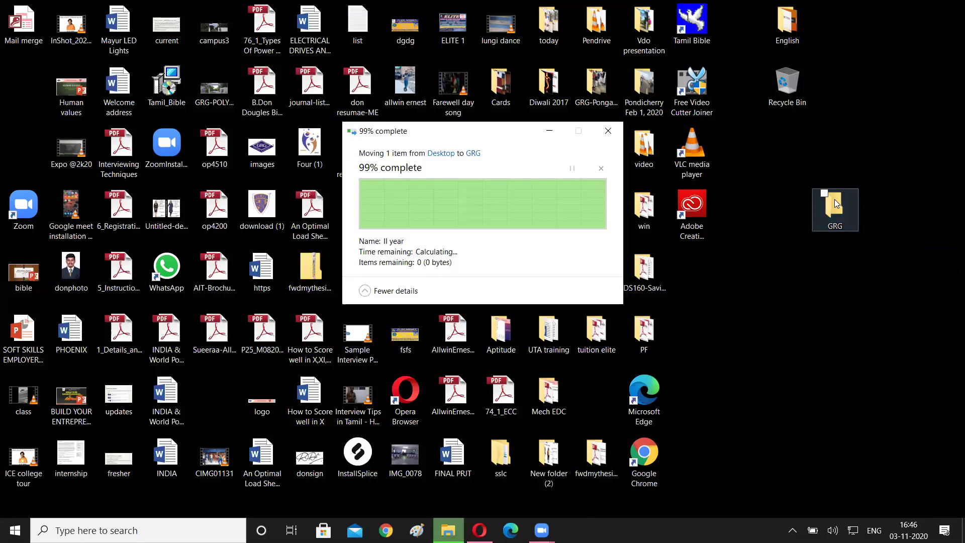
Step: Permanently delete the II year folder inside the GRG folder and close the folder window
{"action": "double_click", "coordinate": [834, 199]}
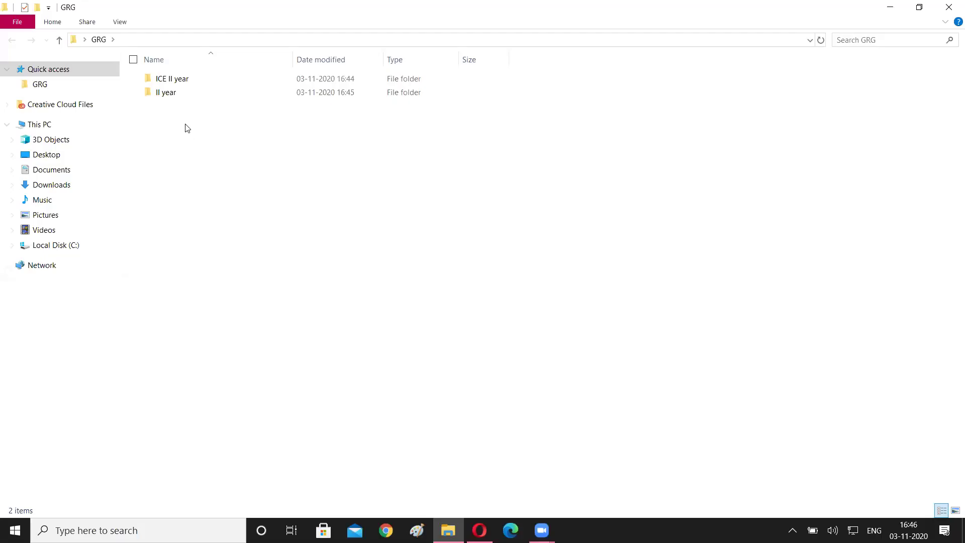
{"action": "left_click", "coordinate": [179, 94]}
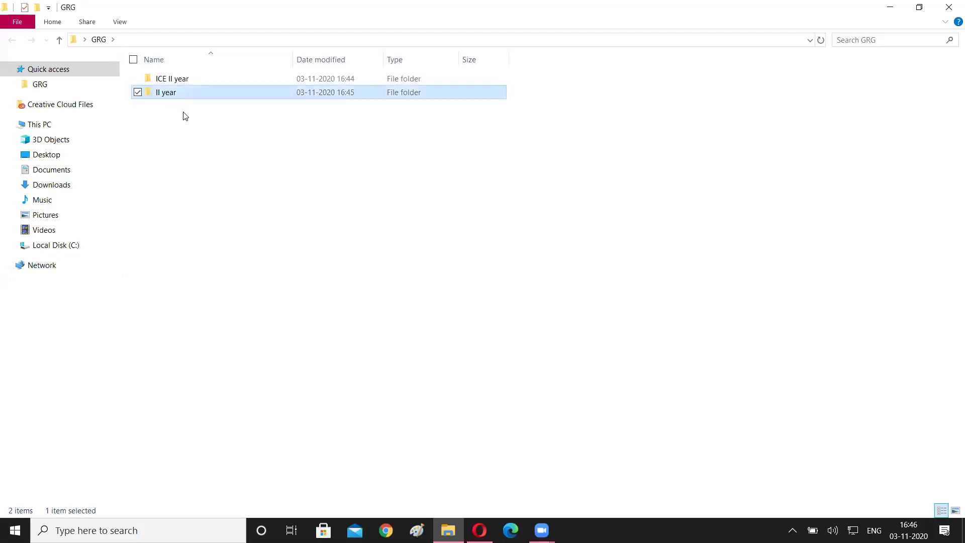
{"action": "key", "text": "shift+Delete"}
{"action": "key", "text": "Return"}
{"action": "left_click", "coordinate": [949, 7]}
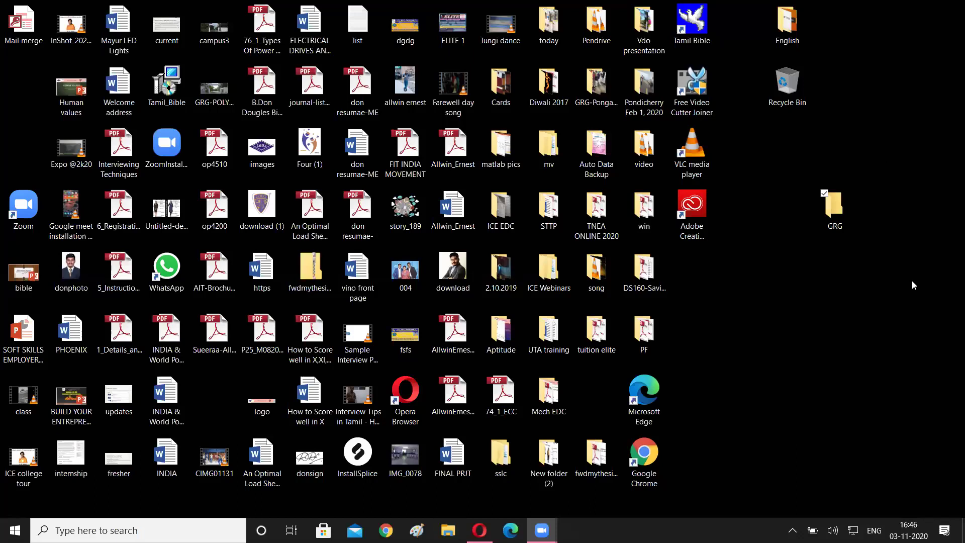
Step: Create a new folder named ii year in the empty desktop area below the GRG folder
{"action": "right_click", "coordinate": [866, 264]}
{"action": "mouse_move", "coordinate": [843, 387]}
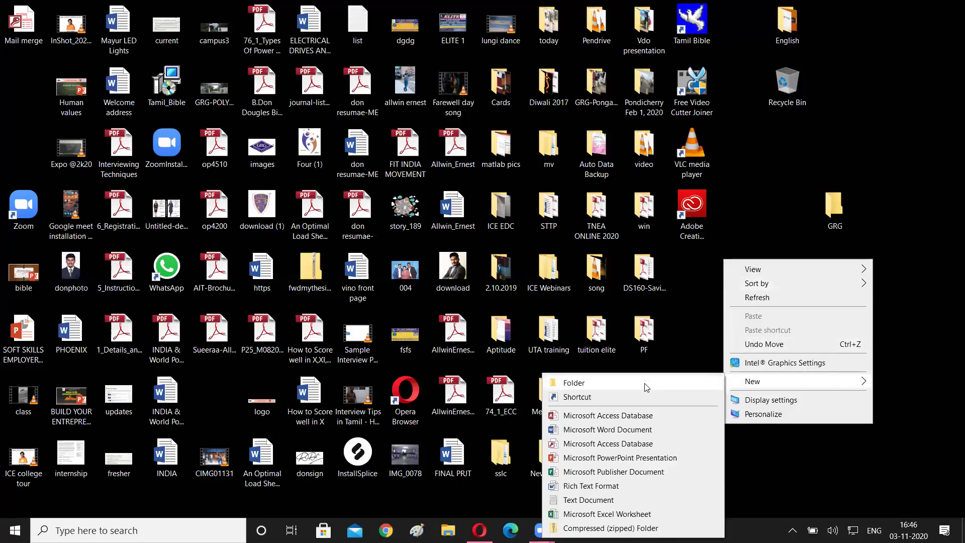
{"action": "left_click", "coordinate": [645, 385]}
{"action": "type", "text": "ii year"}
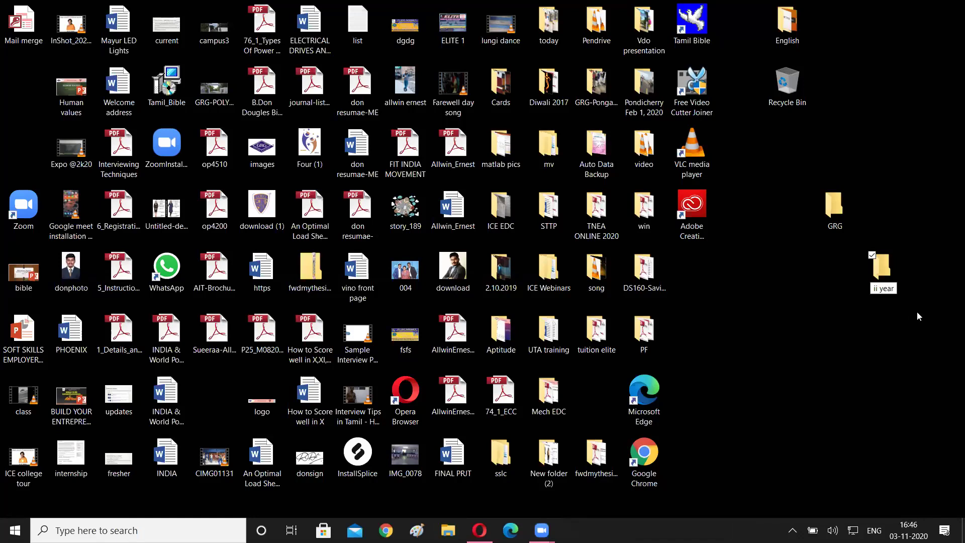
{"action": "key", "text": "Return"}
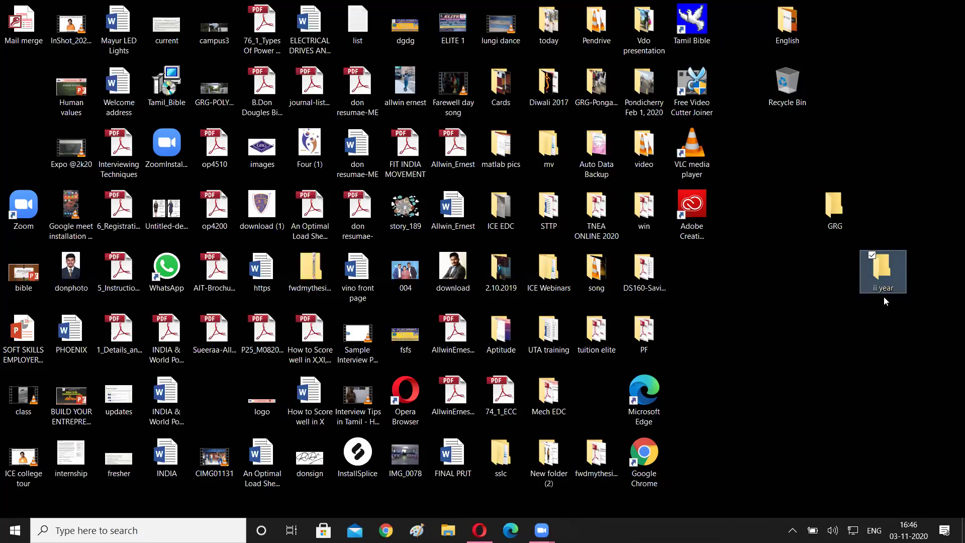
Step: Delete the ii year folder to the Recycle Bin, check for it in the bin and close the bin window
{"action": "right_click", "coordinate": [887, 268]}
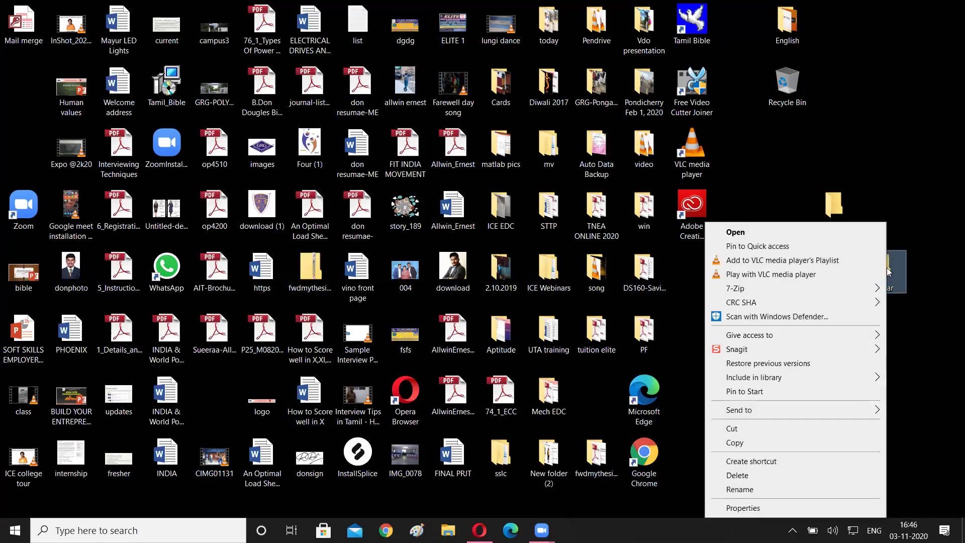
{"action": "left_click", "coordinate": [743, 480]}
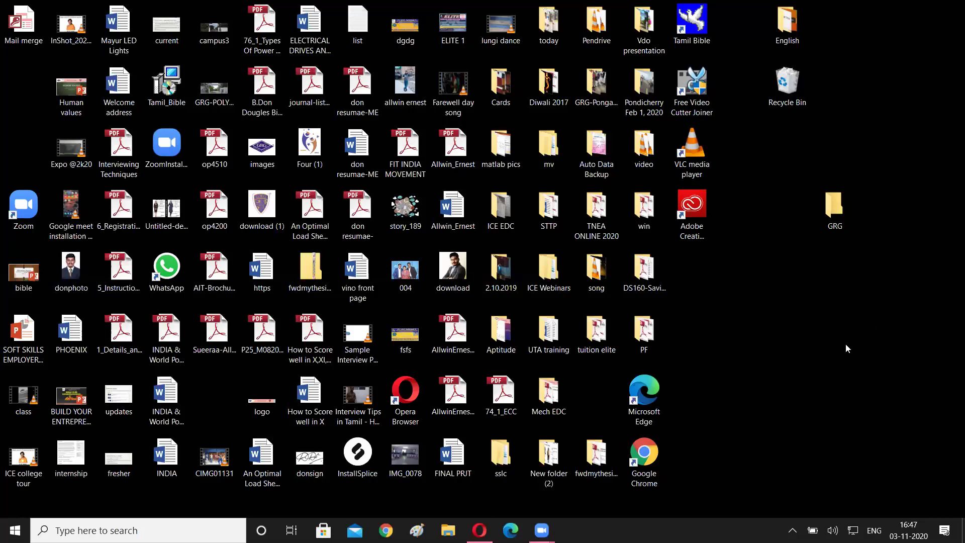
{"action": "key", "text": "r"}
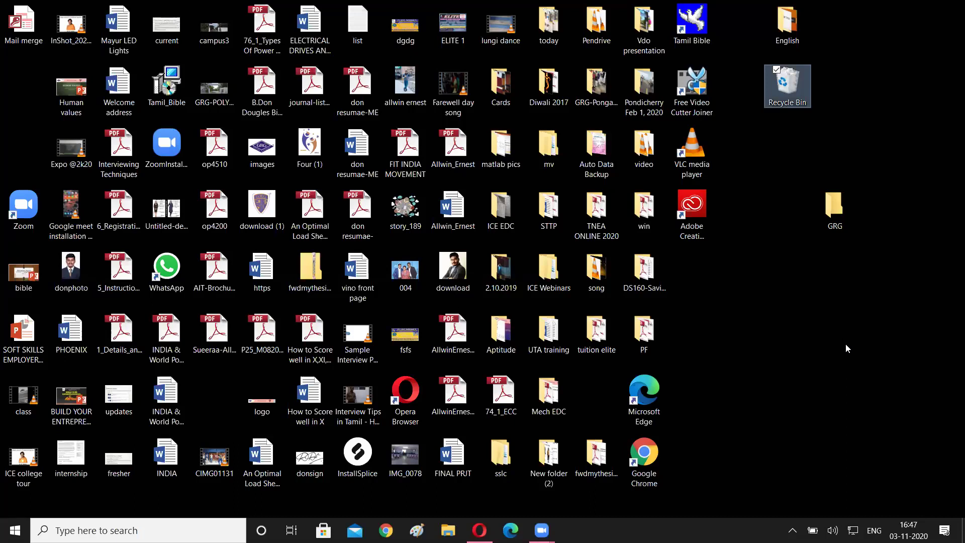
{"action": "double_click", "coordinate": [788, 85]}
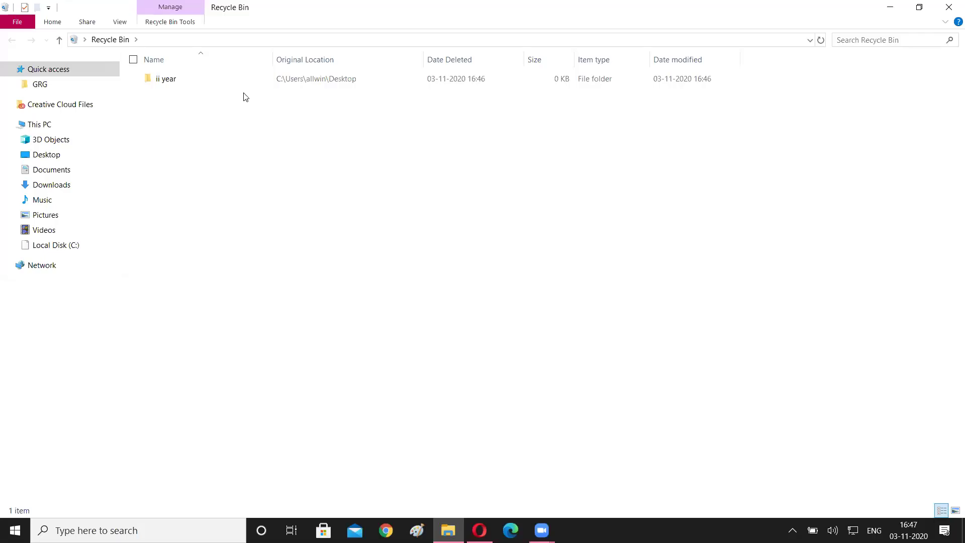
{"action": "left_click", "coordinate": [204, 84]}
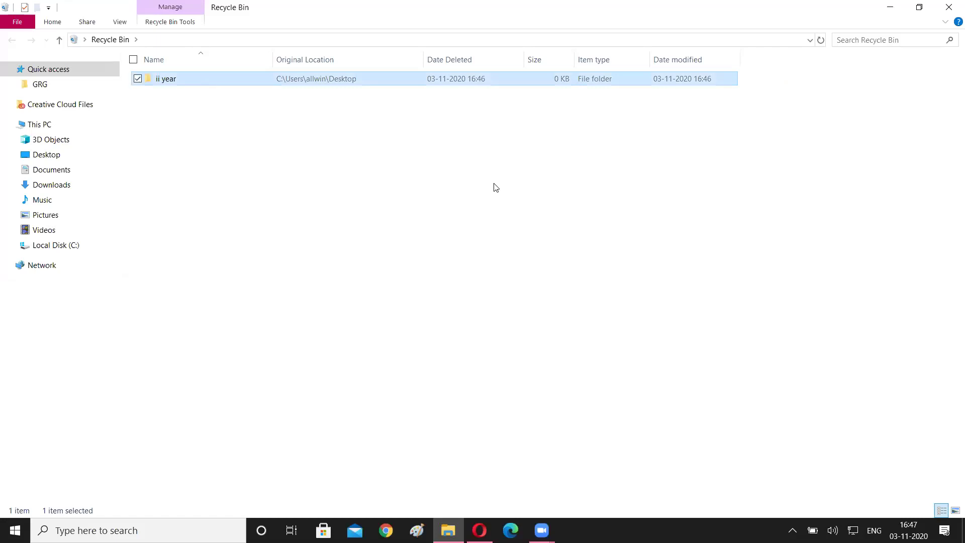
{"action": "left_click", "coordinate": [950, 5]}
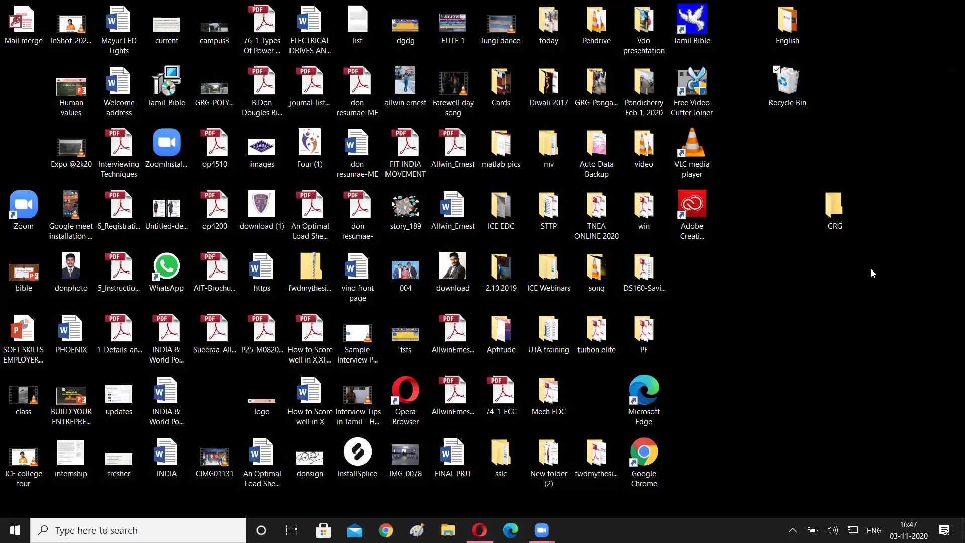
Step: Create another desktop folder, place it directly below the GRG folder and name it ii year
{"action": "key", "text": "ctrl+shift+n"}
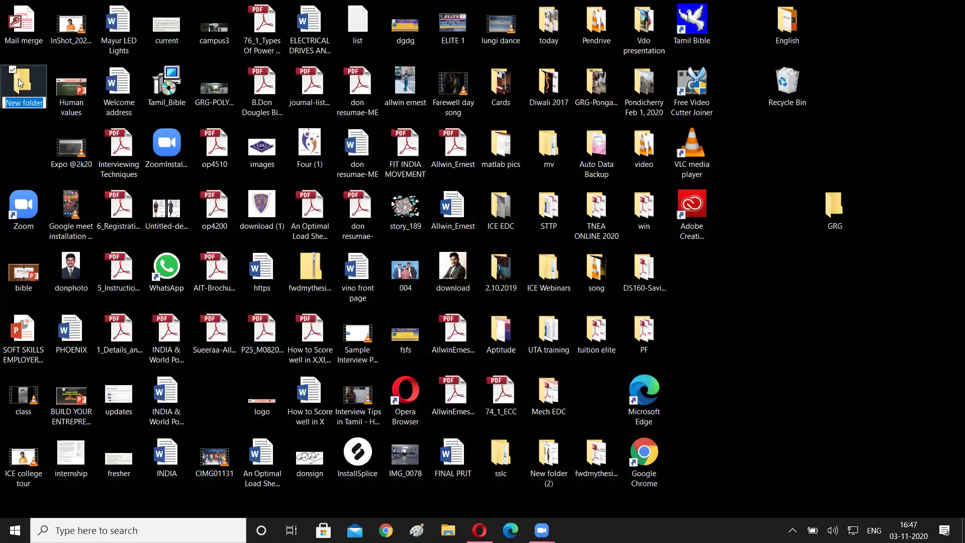
{"action": "left_click_drag", "start_coordinate": [873, 378], "coordinate": [845, 256]}
{"action": "key", "text": "F2"}
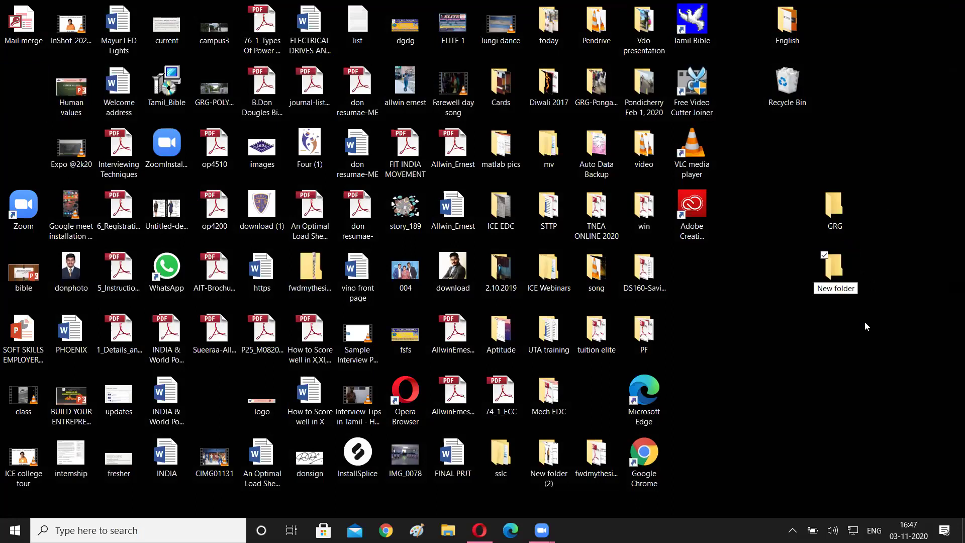
{"action": "type", "text": "ii year"}
{"action": "key", "text": "Return"}
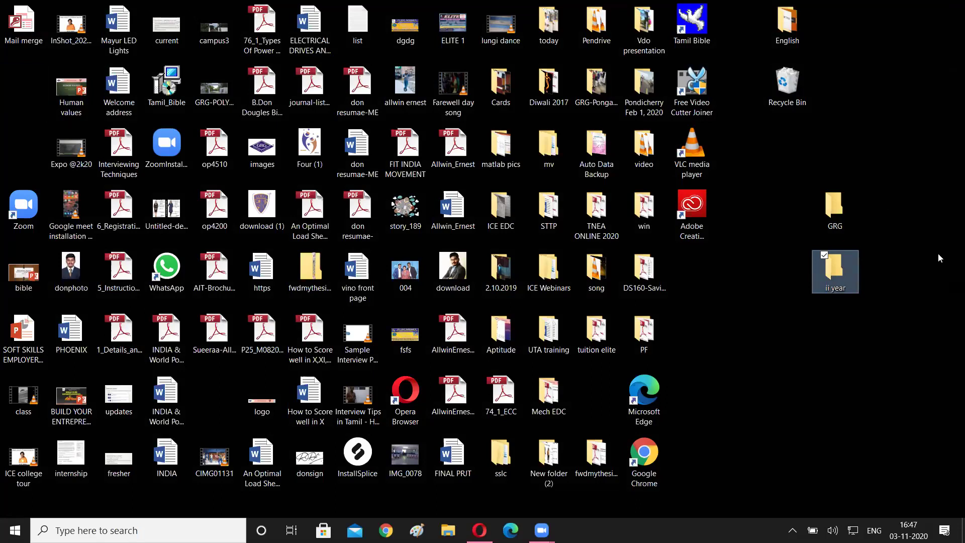
Step: Permanently delete the ii year folder from the desktop and open the Recycle Bin to check its contents
{"action": "key", "text": "shift+Delete"}
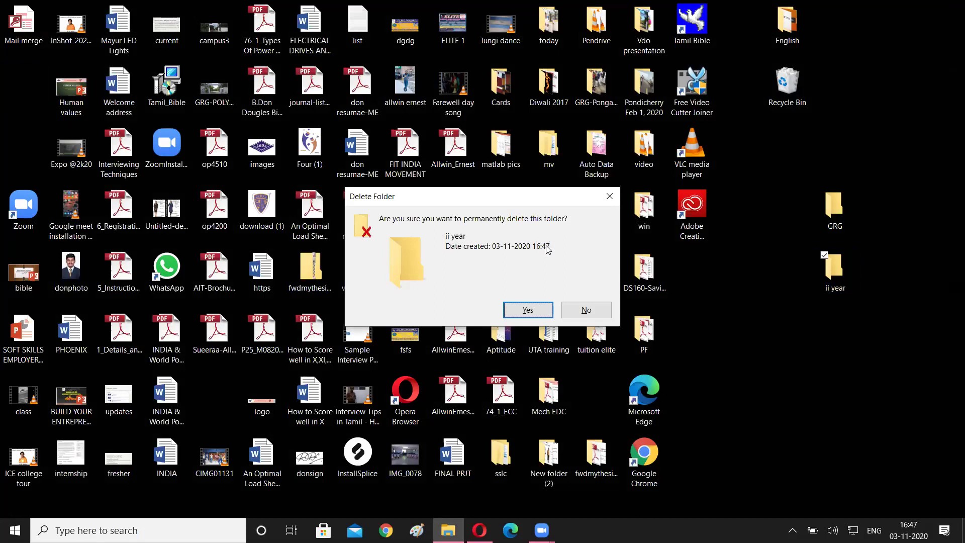
{"action": "left_click", "coordinate": [537, 310]}
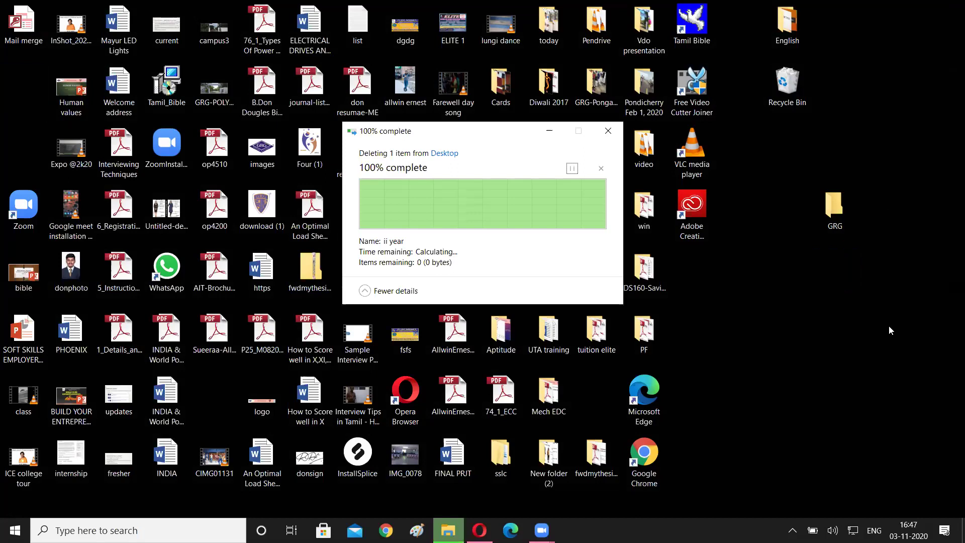
{"action": "double_click", "coordinate": [787, 83]}
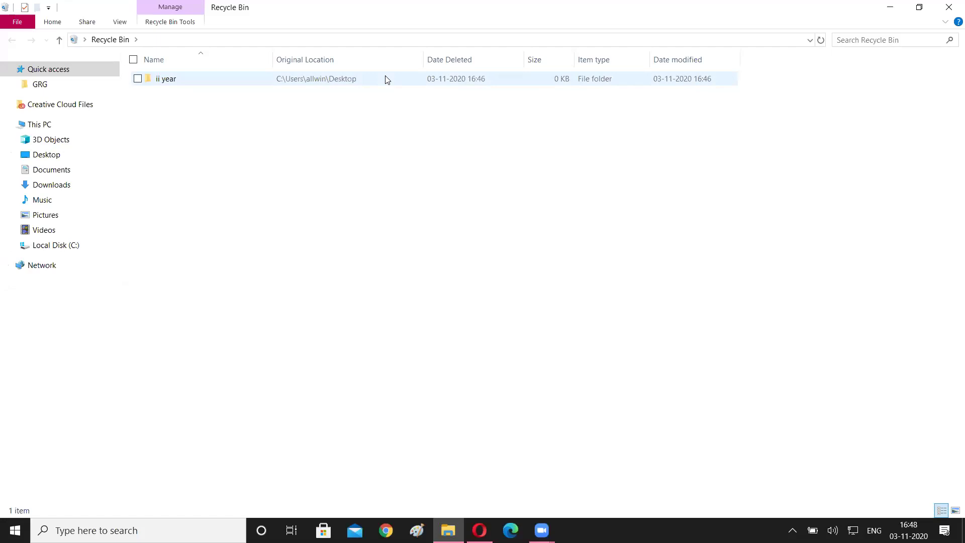
Step: Close the Recycle Bin window and empty the Recycle Bin, confirming the permanent deletion of its contents
{"action": "left_click", "coordinate": [949, 7]}
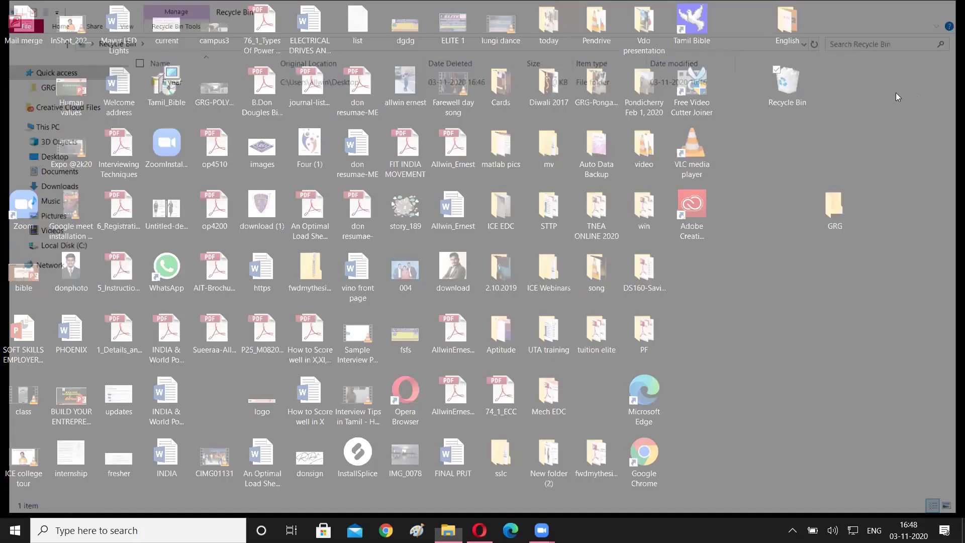
{"action": "right_click", "coordinate": [800, 88]}
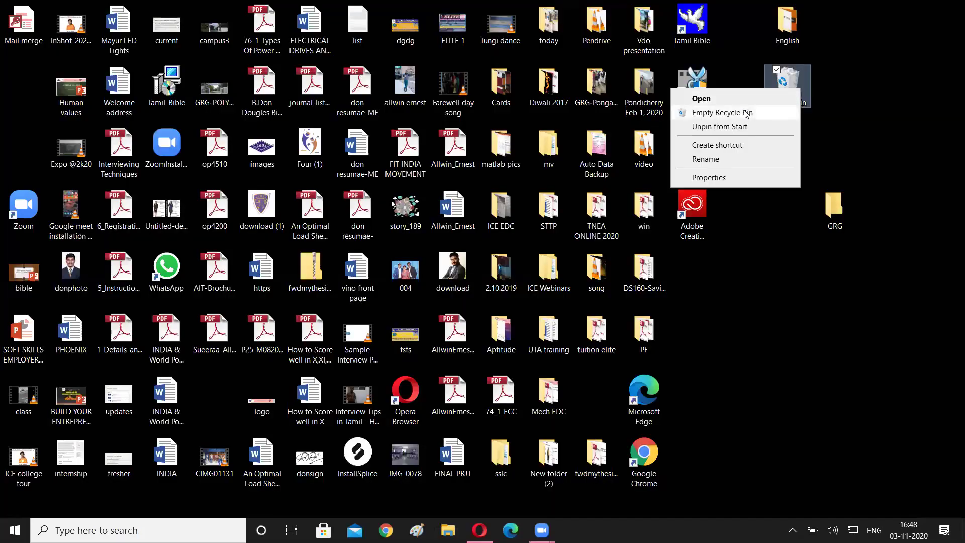
{"action": "left_click", "coordinate": [676, 180]}
{"action": "left_click", "coordinate": [525, 309]}
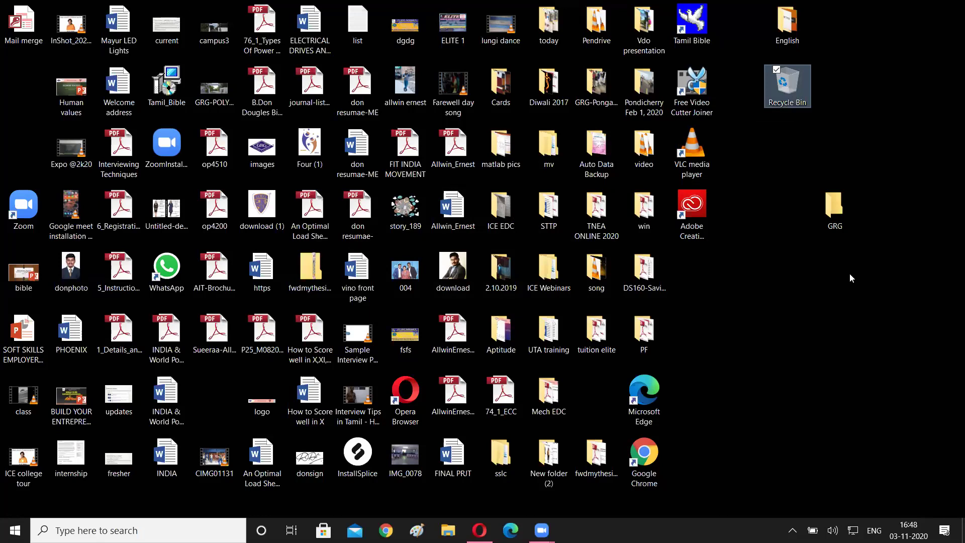
Step: Rename the GRG folder on the desktop as GRGPTC ICE
{"action": "left_click", "coordinate": [836, 223]}
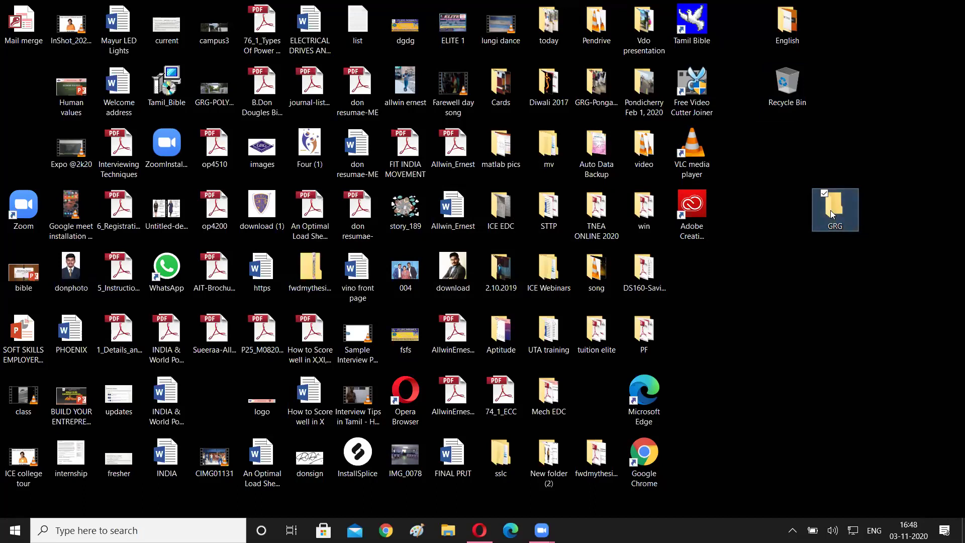
{"action": "left_click", "coordinate": [901, 207]}
{"action": "right_click", "coordinate": [836, 215]}
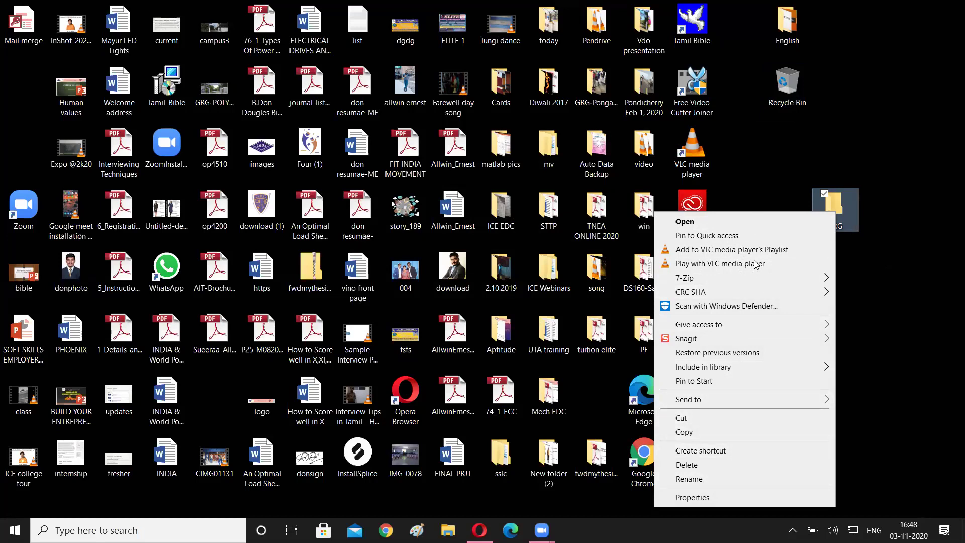
{"action": "left_click", "coordinate": [717, 482]}
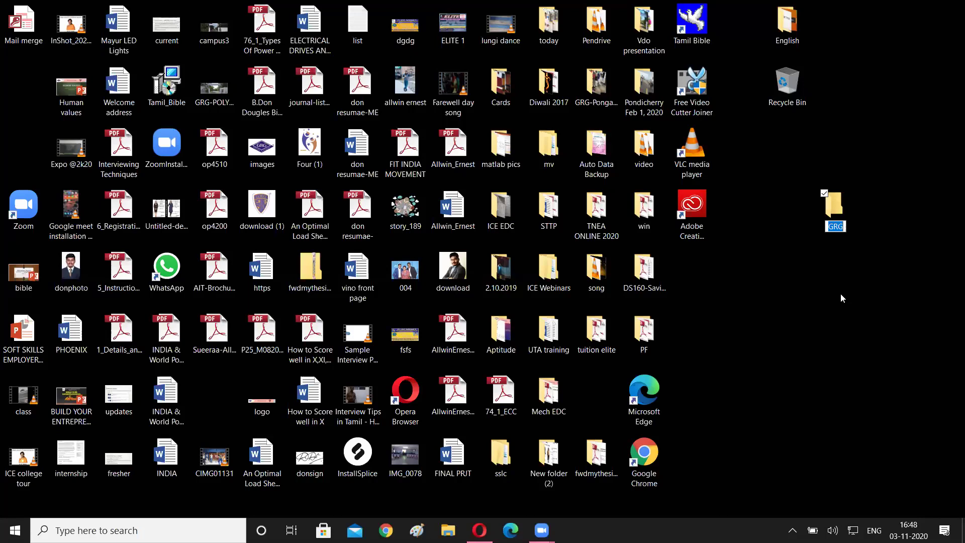
{"action": "key", "text": "BackSpace"}
{"action": "type", "text": "GRGPTC ICE"}
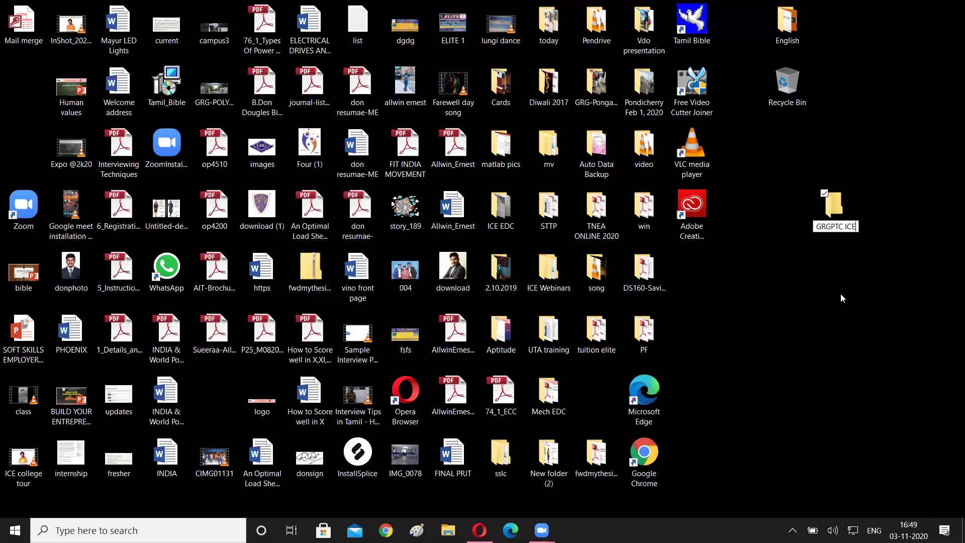
{"action": "key", "text": "Return"}
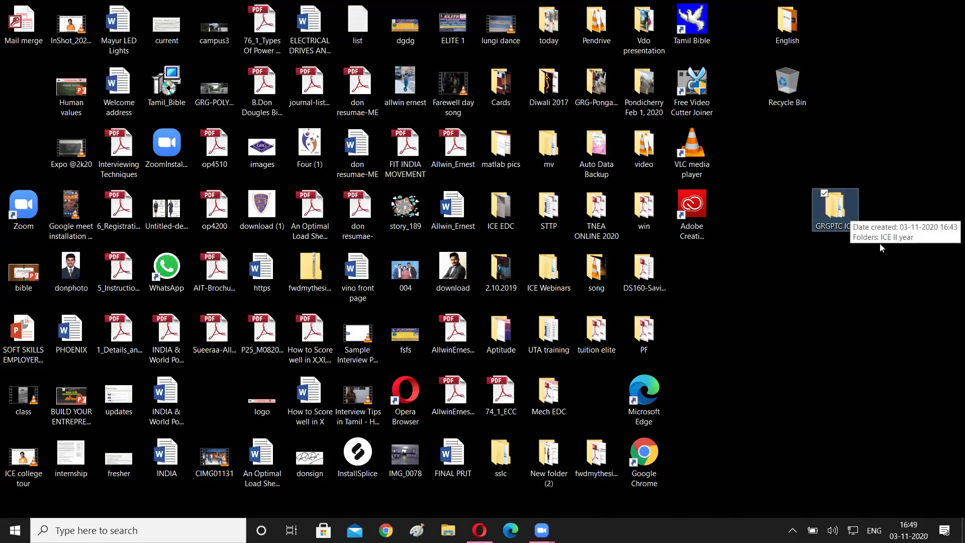
Step: Permanently delete the GRGPTC ICE folder from the desktop, bypassing the Recycle Bin
{"action": "key", "text": "shift+Delete"}
{"action": "key", "text": "Return"}
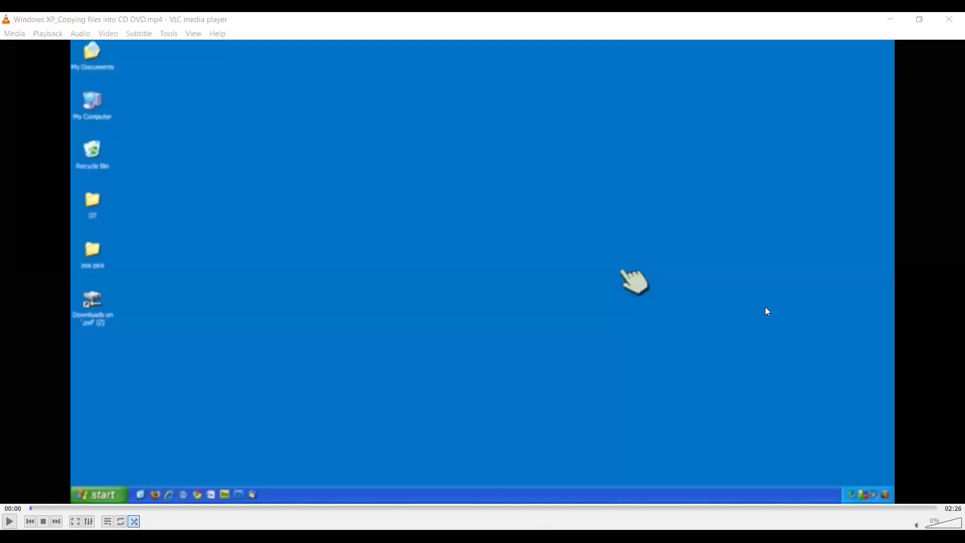
Step: Switch to VLC media player and play the video on copying files to CD/DVD full screen at 100% volume
{"action": "double_click", "coordinate": [718, 281]}
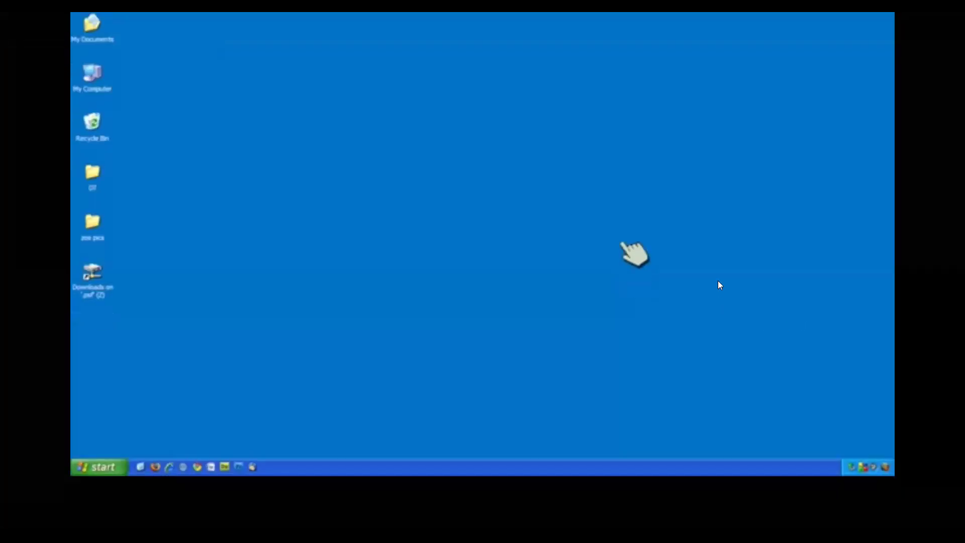
{"action": "scroll", "coordinate": [718, 280], "scroll_direction": "up", "scroll_amount": 13}
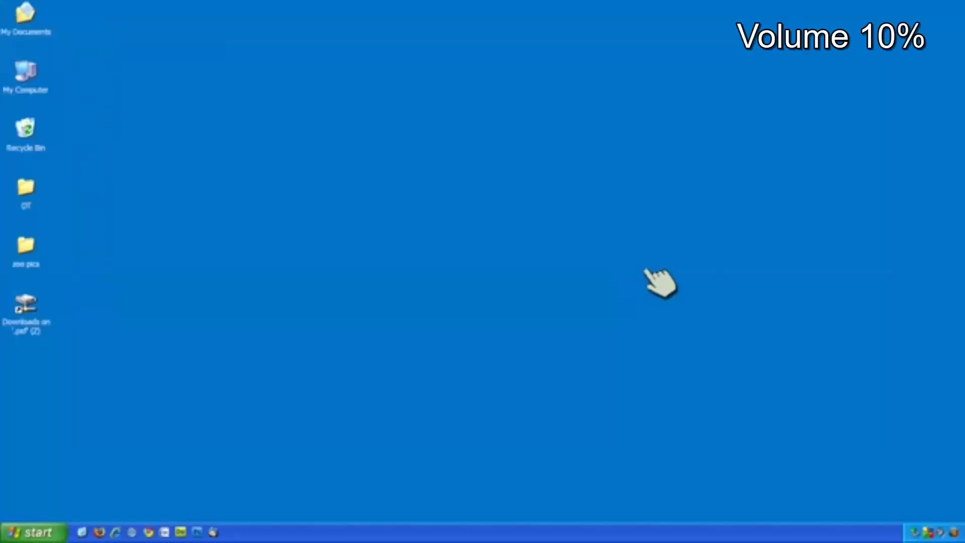
{"action": "scroll", "coordinate": [718, 281], "scroll_direction": "up", "scroll_amount": 6}
{"action": "scroll", "coordinate": [718, 281], "scroll_direction": "up", "scroll_amount": 1}
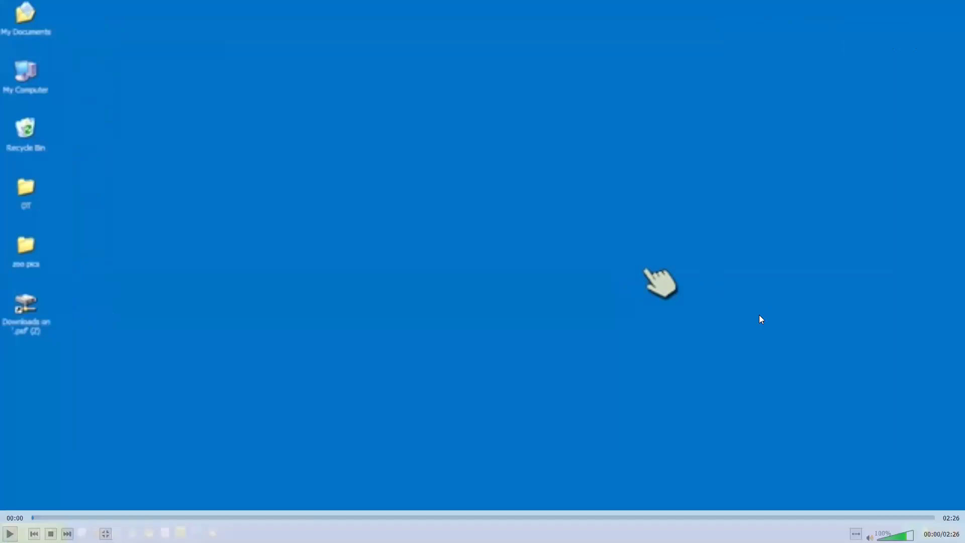
{"action": "key", "text": "space"}
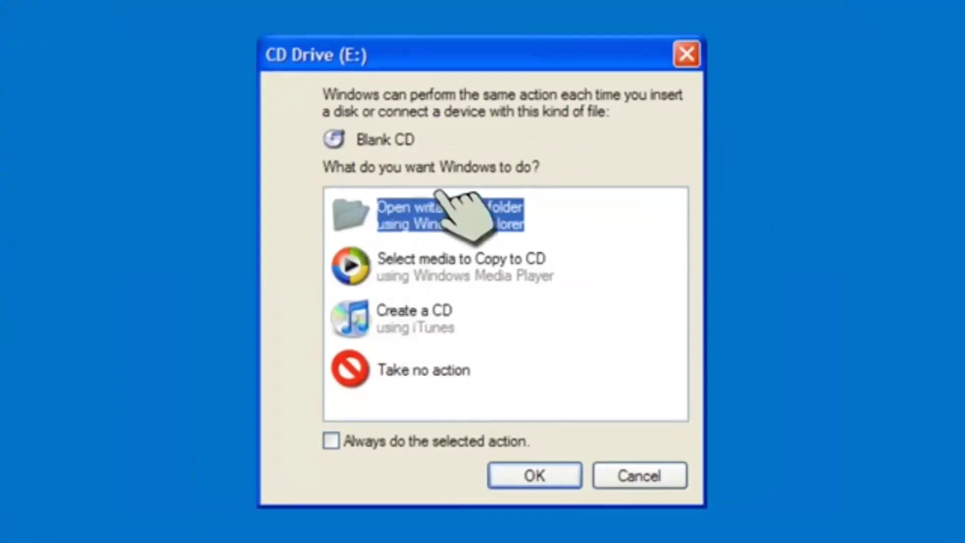
Step: Open the blank CD's writable folder using Windows Explorer and reposition its window on the desktop
{"action": "left_click", "coordinate": [548, 475]}
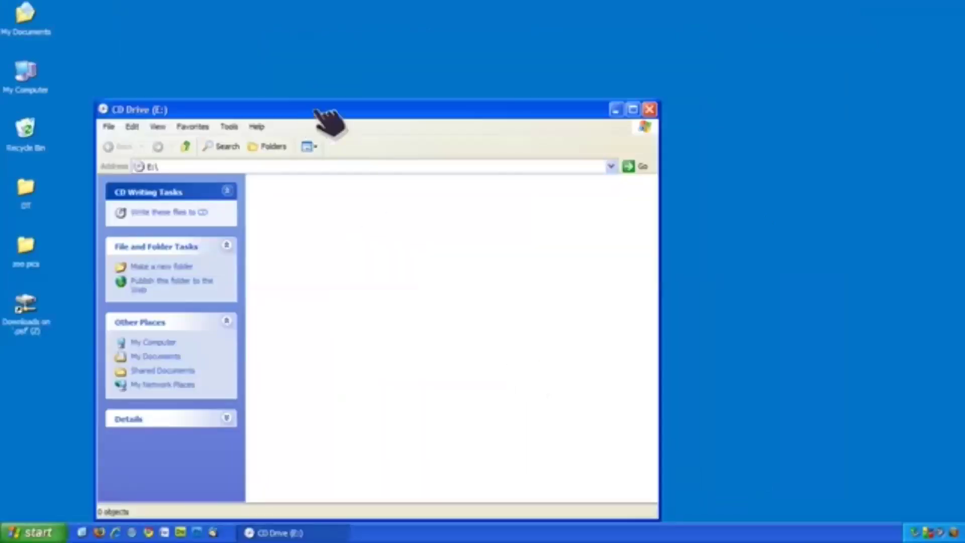
{"action": "left_click_drag", "start_coordinate": [315, 110], "coordinate": [509, 55]}
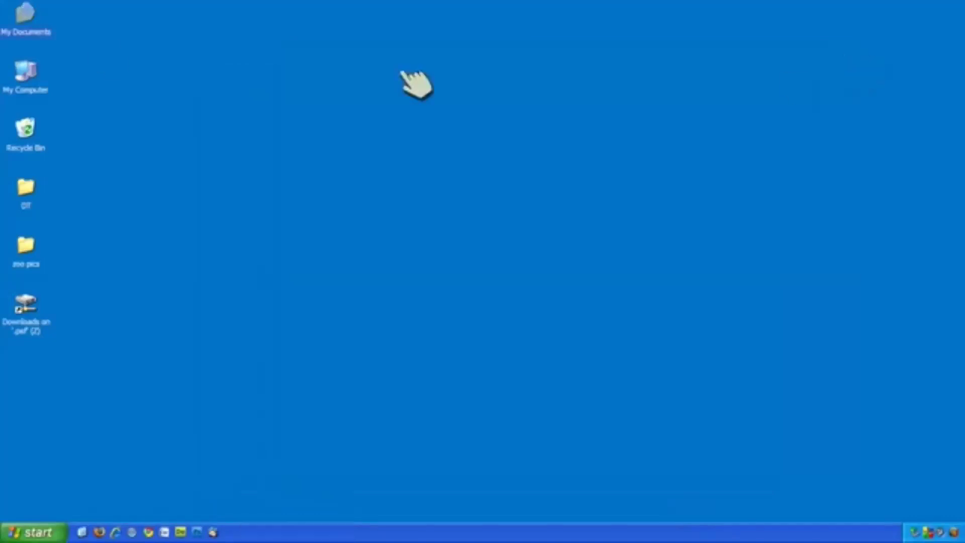
Step: Open CD Drive (E:) from My Computer and resize its window to leave the desktop icons accessible beside it
{"action": "double_click", "coordinate": [28, 74]}
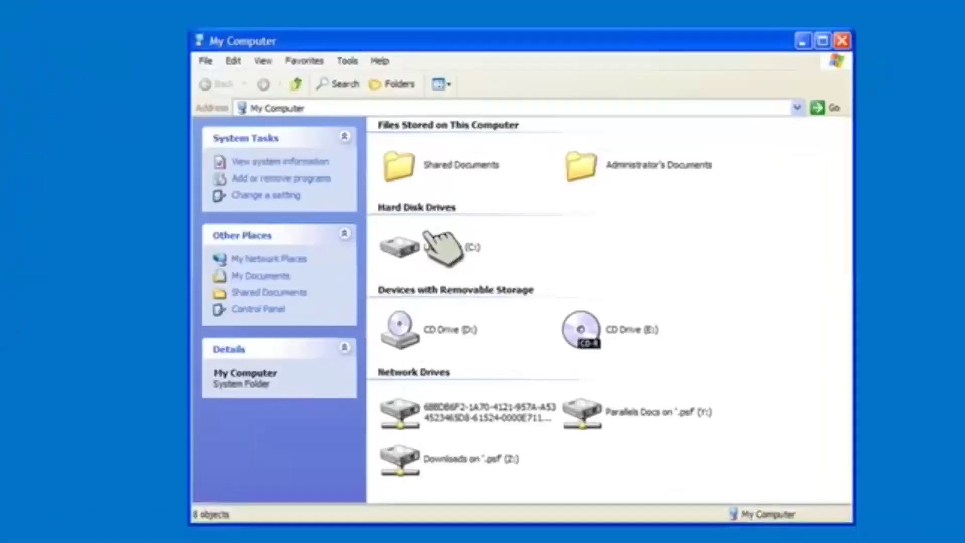
{"action": "left_click", "coordinate": [601, 331]}
{"action": "double_click", "coordinate": [583, 333]}
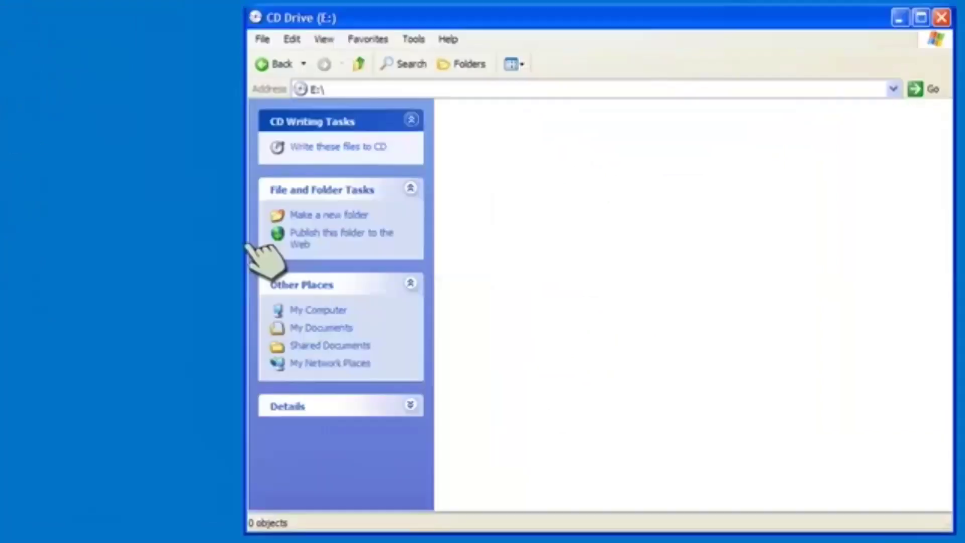
{"action": "left_click_drag", "start_coordinate": [283, 247], "coordinate": [545, 271]}
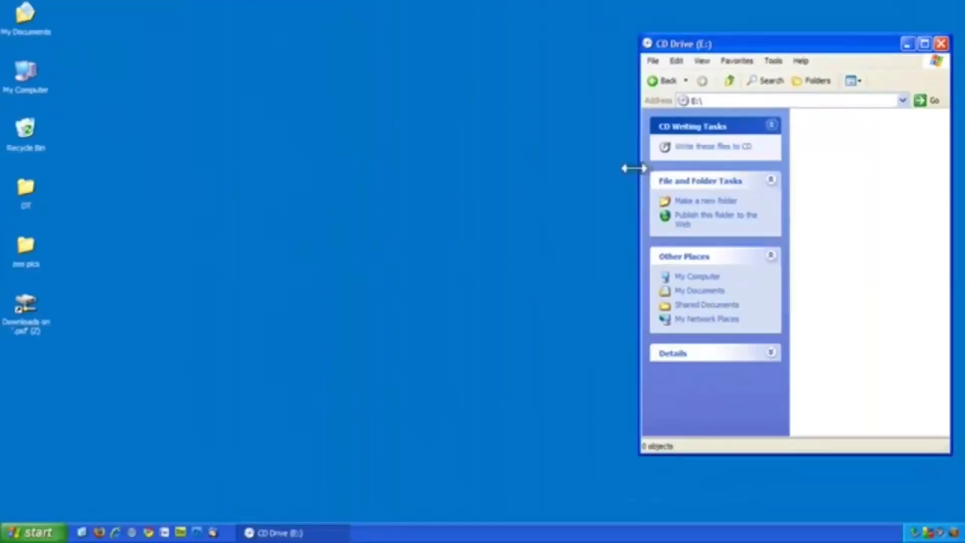
{"action": "left_click_drag", "start_coordinate": [634, 168], "coordinate": [576, 171]}
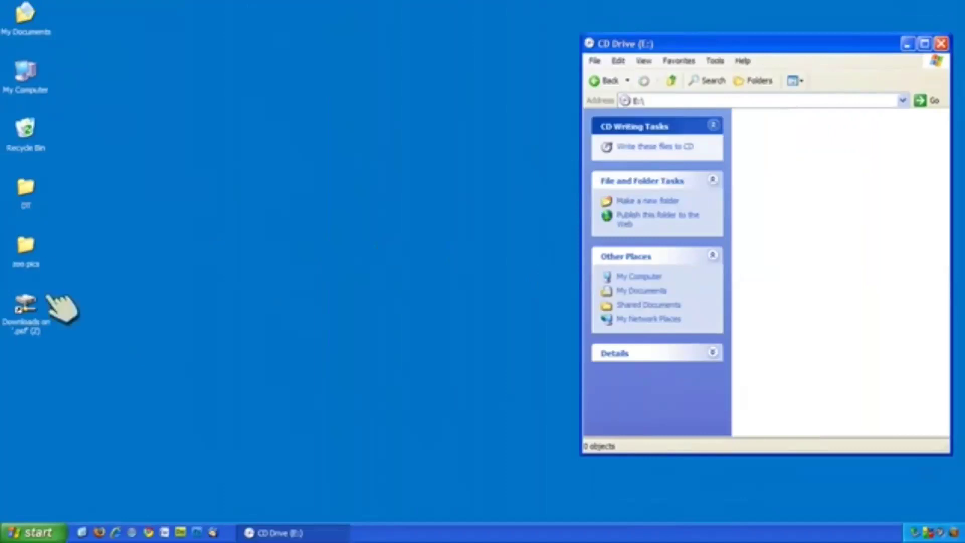
Step: Copy the zoo pics desktop folder, plus Important Paper and School Work from My Documents, to CD Drive (E:), and close My Documents
{"action": "left_click_drag", "start_coordinate": [31, 249], "coordinate": [814, 150]}
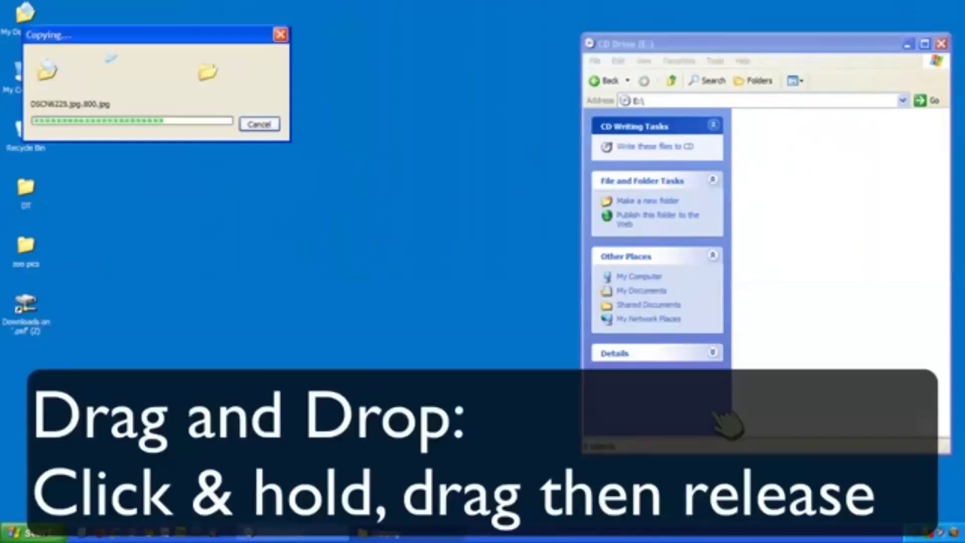
{"action": "double_click", "coordinate": [25, 18]}
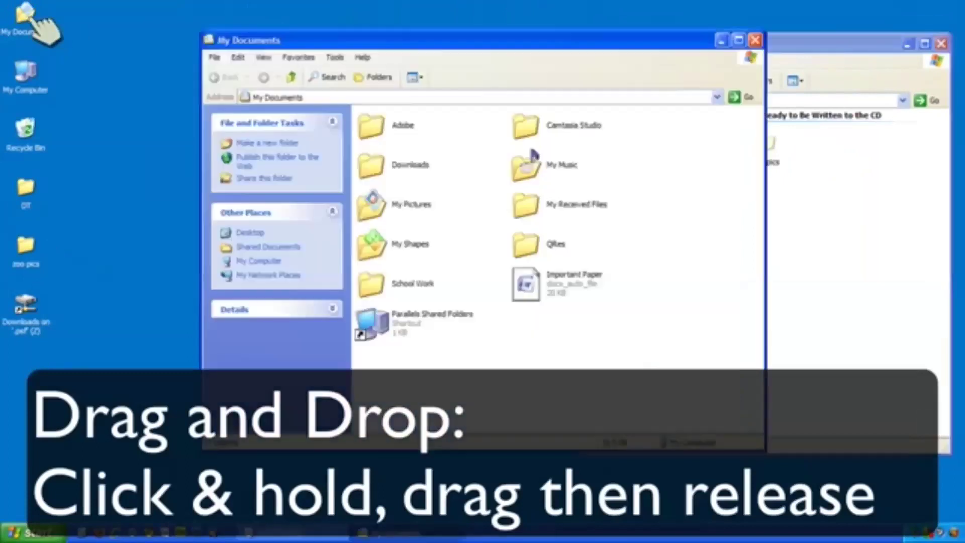
{"action": "left_click_drag", "start_coordinate": [422, 45], "coordinate": [254, 70]}
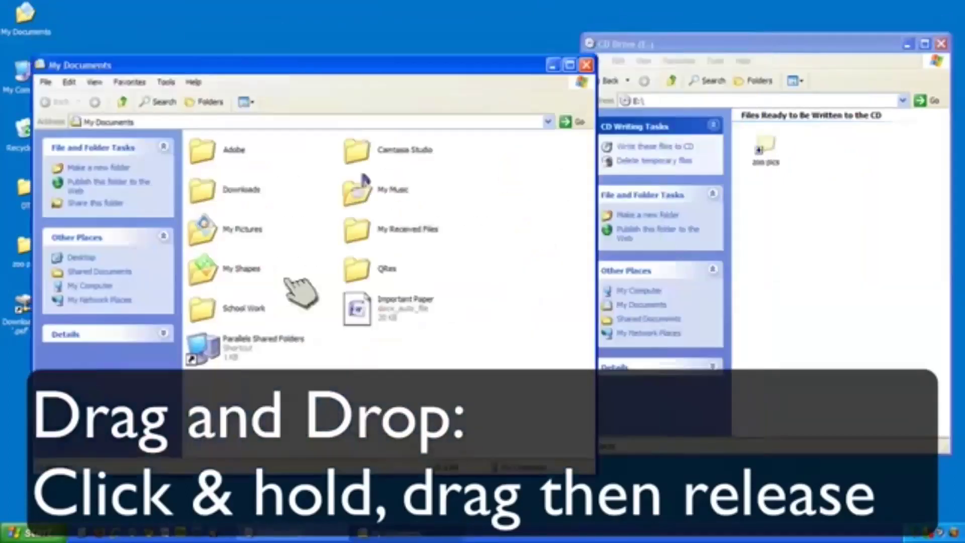
{"action": "left_click_drag", "start_coordinate": [353, 308], "coordinate": [764, 214]}
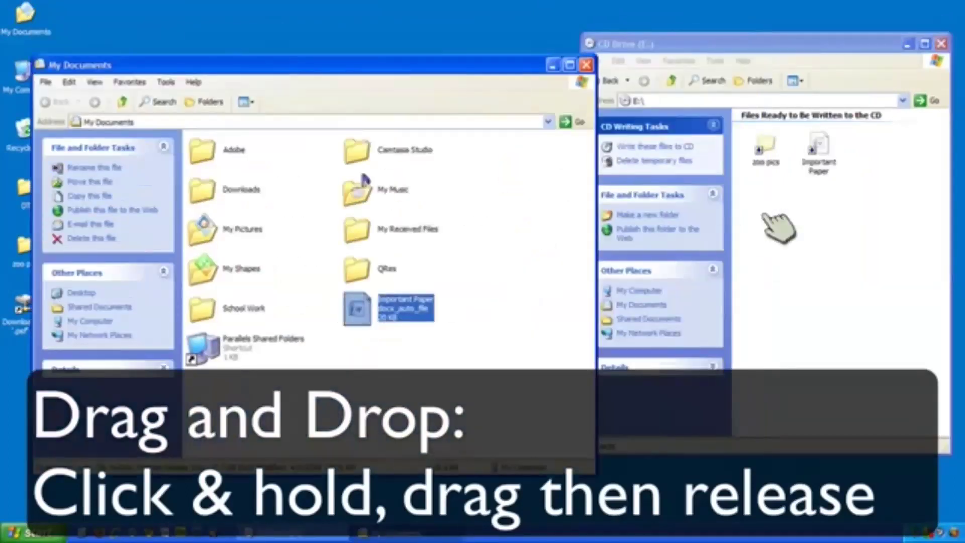
{"action": "left_click_drag", "start_coordinate": [214, 310], "coordinate": [817, 219]}
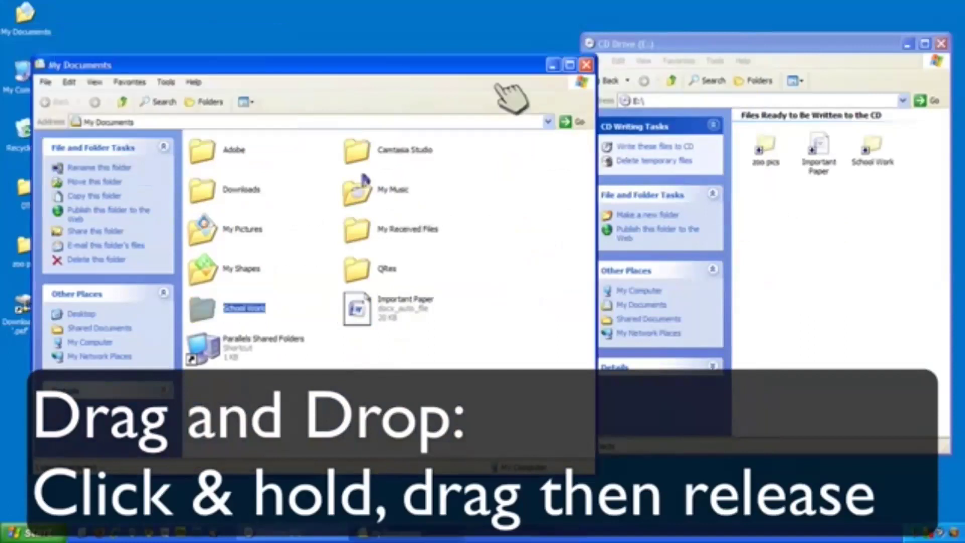
{"action": "left_click", "coordinate": [587, 65]}
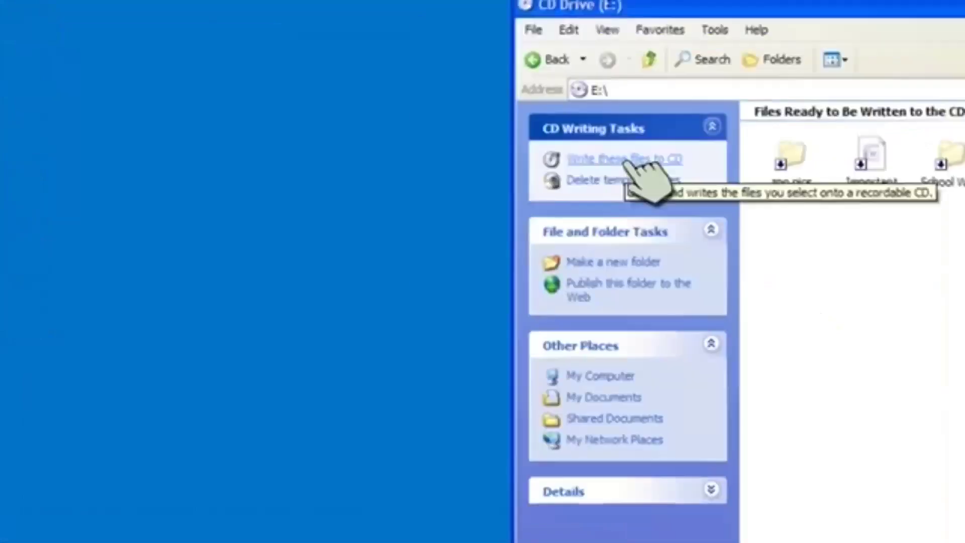
Step: Write the files waiting in CD Drive (E:) to the disc, using the CD name May 08 2009, and finish the wizard
{"action": "left_click", "coordinate": [635, 160]}
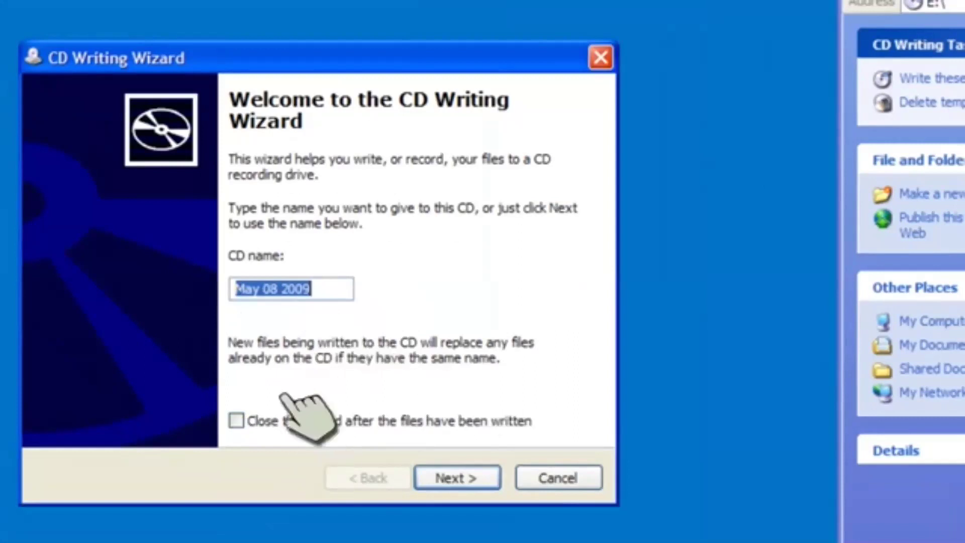
{"action": "left_click", "coordinate": [451, 472]}
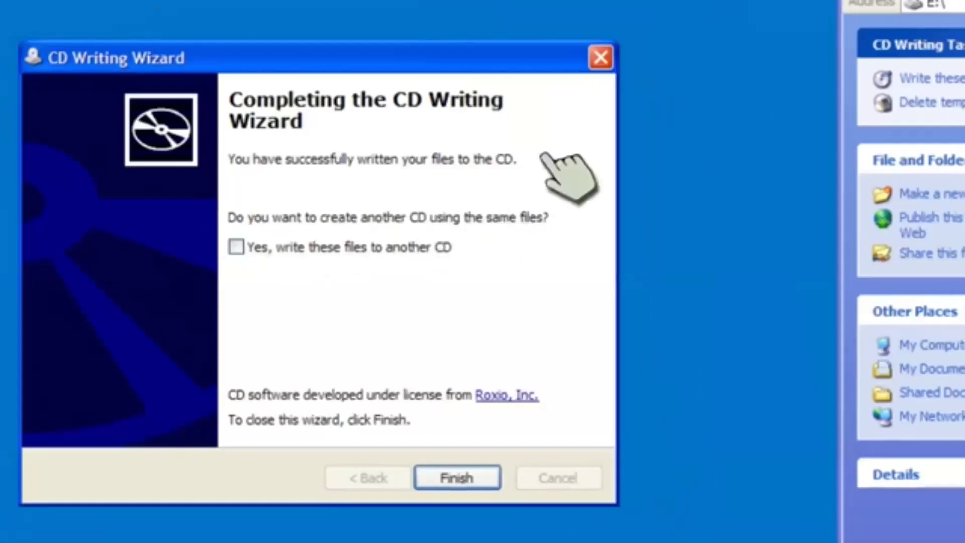
{"action": "left_click", "coordinate": [458, 478]}
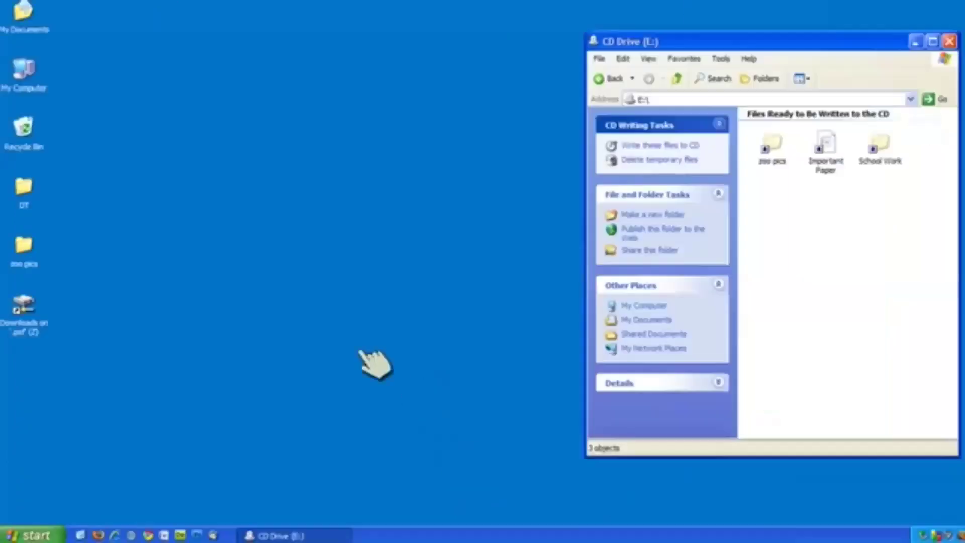